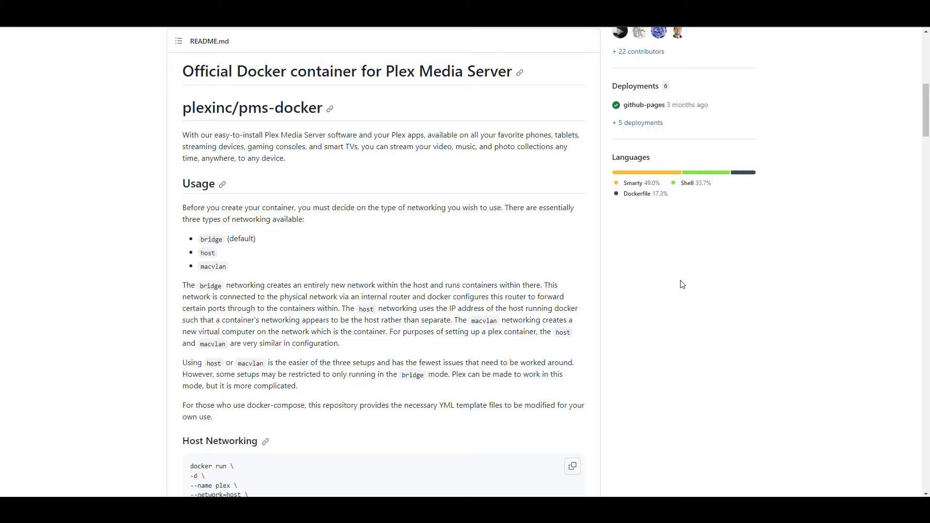
Scroll through the plexinc/pms-docker README and highlight the repository heading.
{"action": "scroll", "coordinate": [441, 200], "scroll_direction": "up", "scroll_amount": 6}
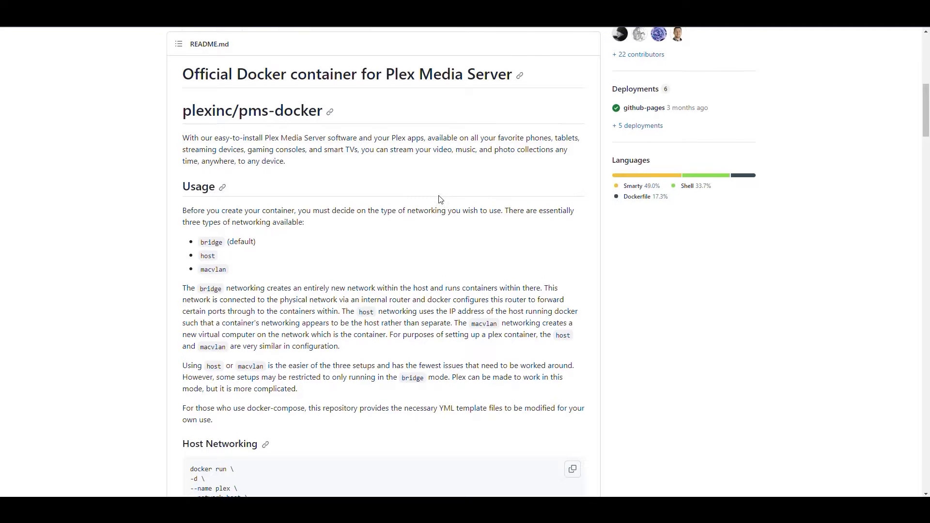
{"action": "scroll", "coordinate": [441, 200], "scroll_direction": "up", "scroll_amount": 3}
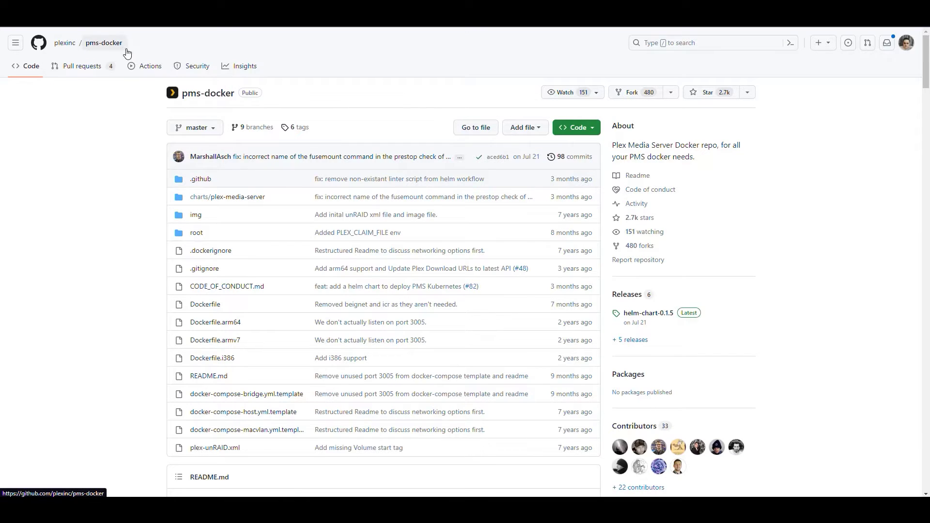
{"action": "scroll", "coordinate": [446, 169], "scroll_direction": "down", "scroll_amount": 8}
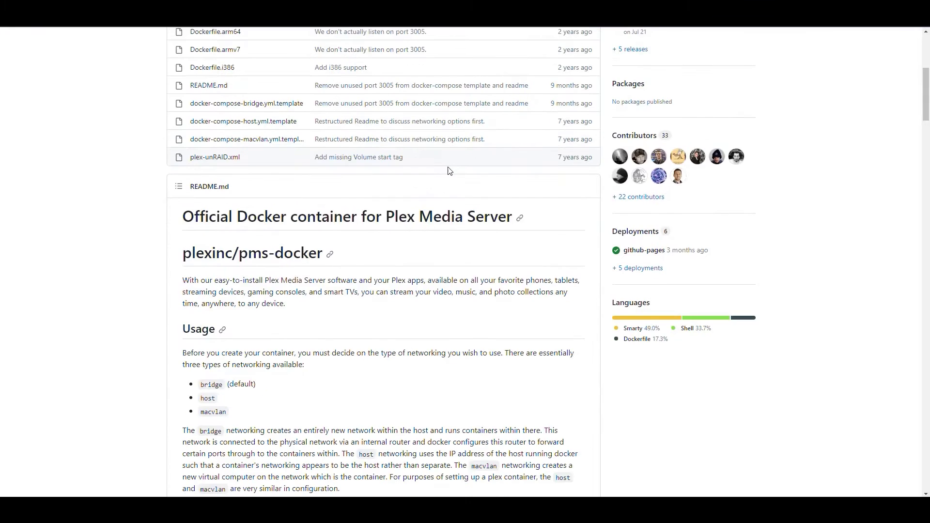
{"action": "scroll", "coordinate": [458, 168], "scroll_direction": "down", "scroll_amount": 1}
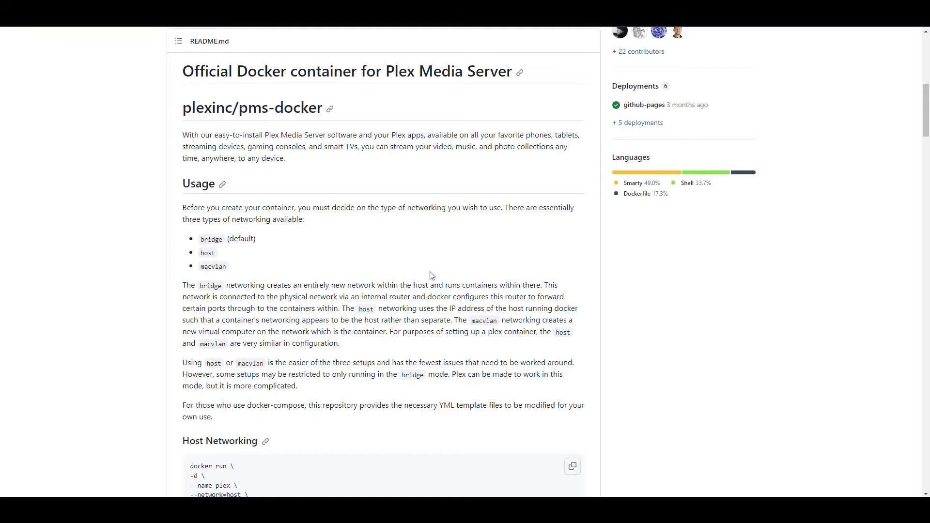
{"action": "scroll", "coordinate": [451, 285], "scroll_direction": "up", "scroll_amount": 9}
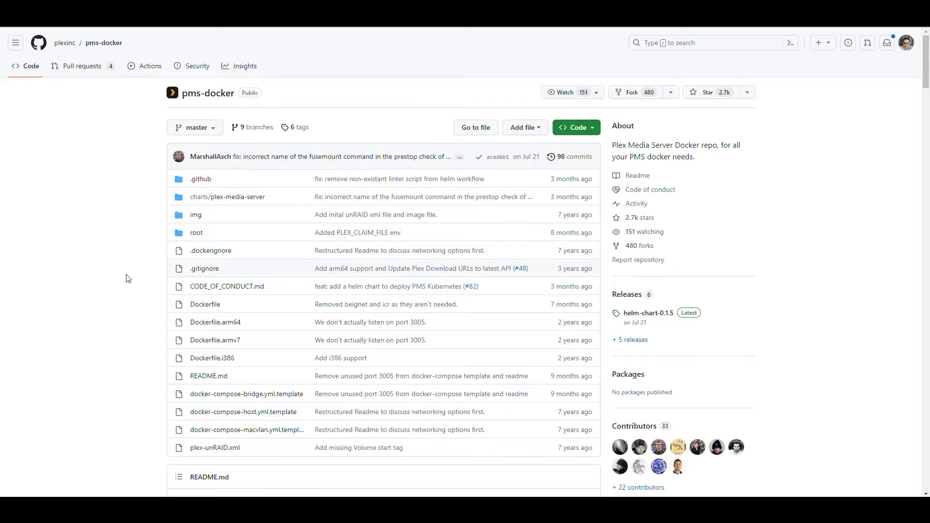
{"action": "scroll", "coordinate": [450, 231], "scroll_direction": "down", "scroll_amount": 7}
{"action": "scroll", "coordinate": [449, 230], "scroll_direction": "down", "scroll_amount": 2}
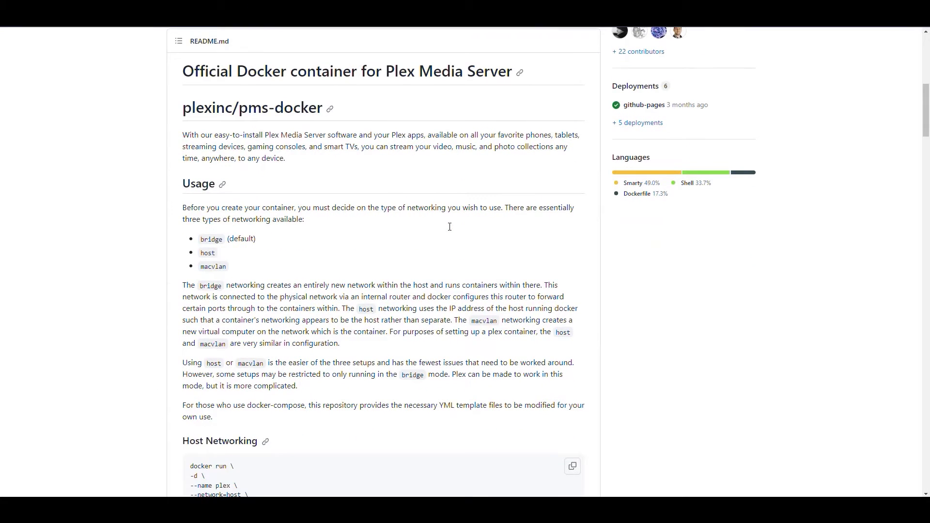
{"action": "left_click_drag", "start_coordinate": [357, 113], "coordinate": [179, 112]}
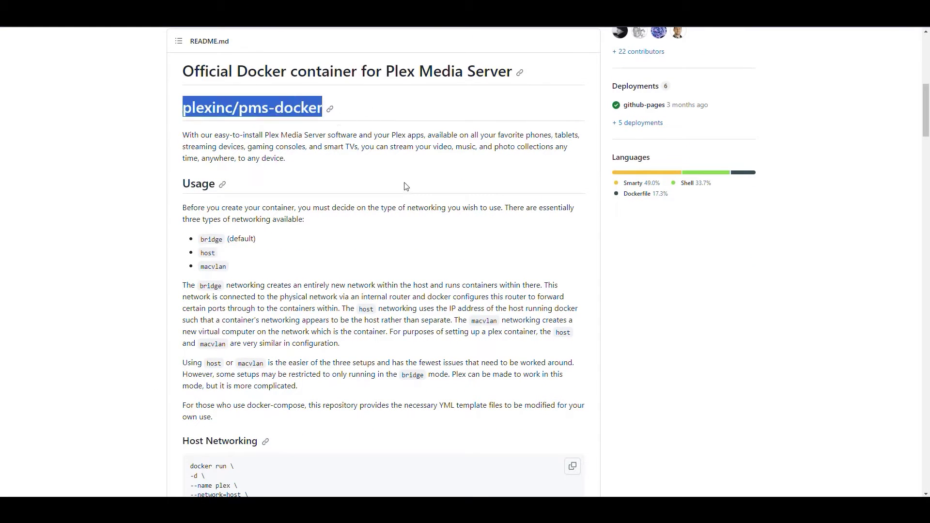
{"action": "left_click", "coordinate": [408, 170]}
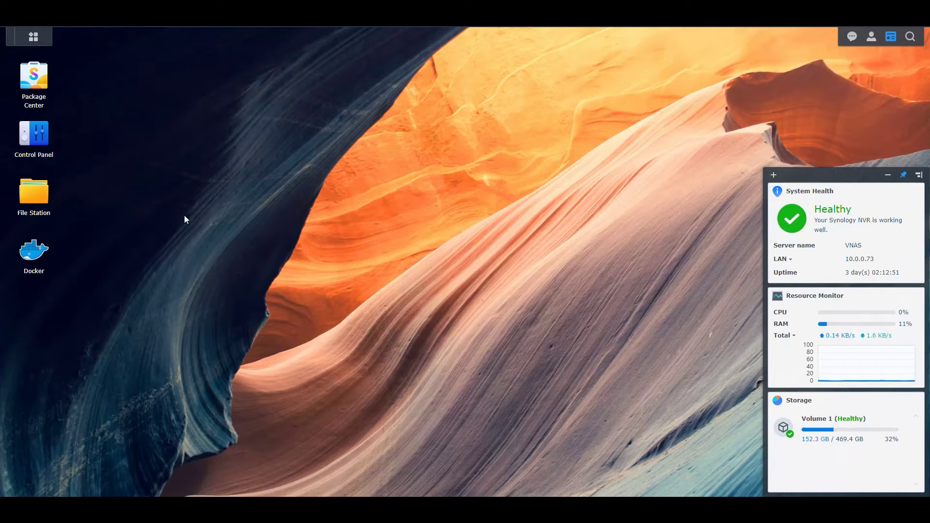
Launch Package Center and browse the All Packages catalogue.
{"action": "left_click", "coordinate": [37, 78]}
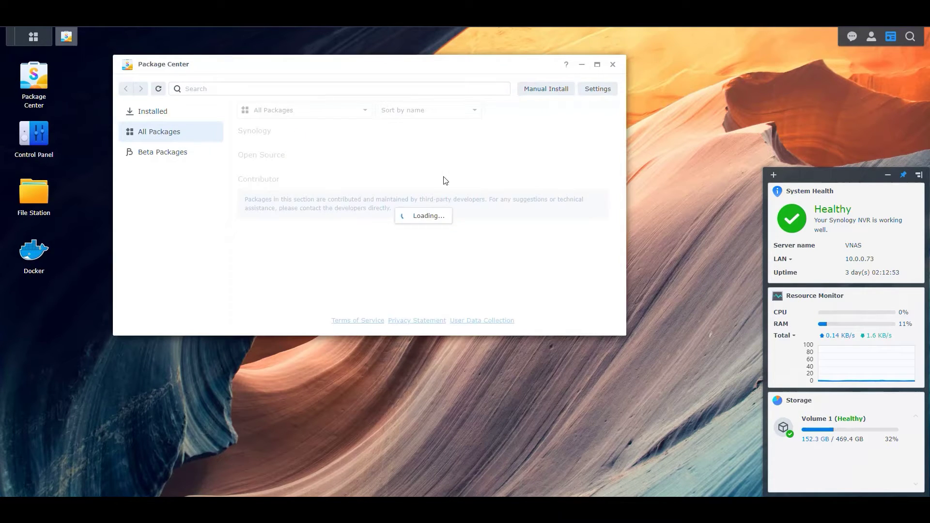
{"action": "left_click", "coordinate": [148, 112]}
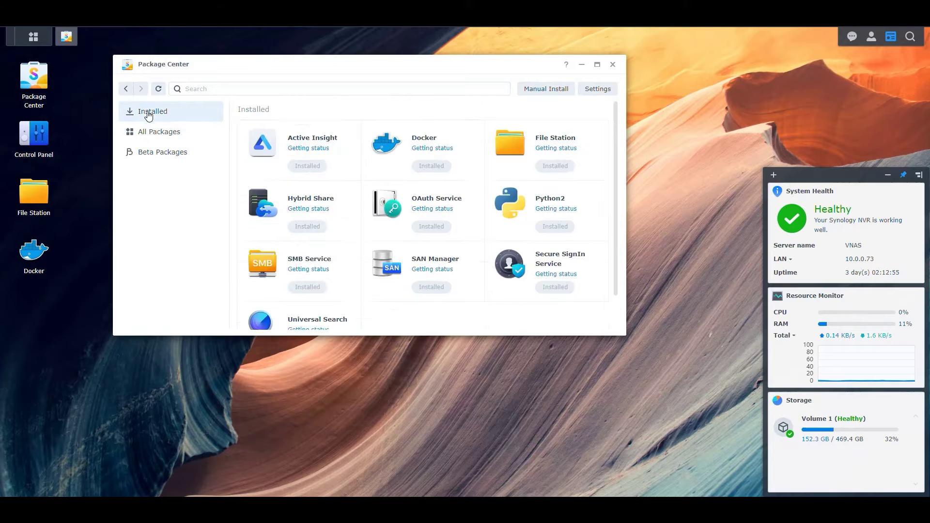
{"action": "left_click", "coordinate": [160, 137]}
{"action": "left_click_drag", "start_coordinate": [270, 69], "coordinate": [164, 57]}
{"action": "scroll", "coordinate": [334, 230], "scroll_direction": "down", "scroll_amount": 1}
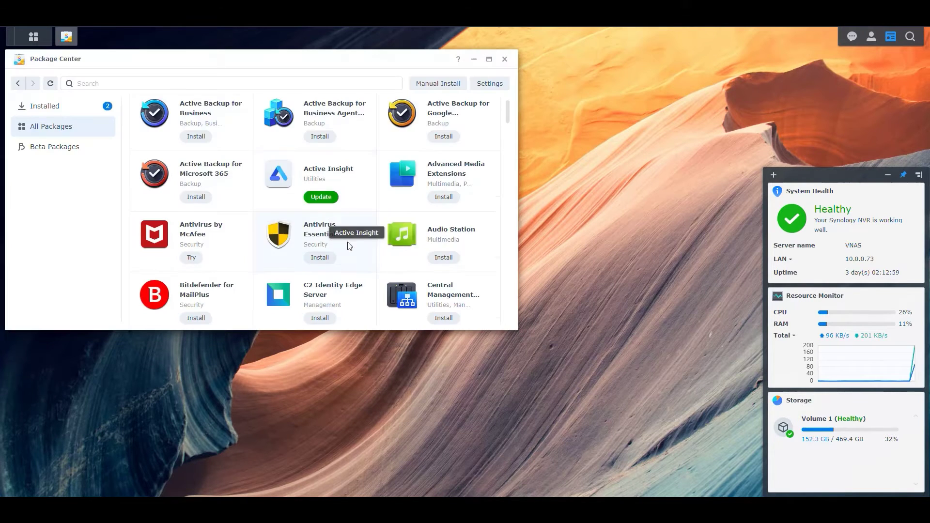
{"action": "scroll", "coordinate": [333, 234], "scroll_direction": "down", "scroll_amount": 10}
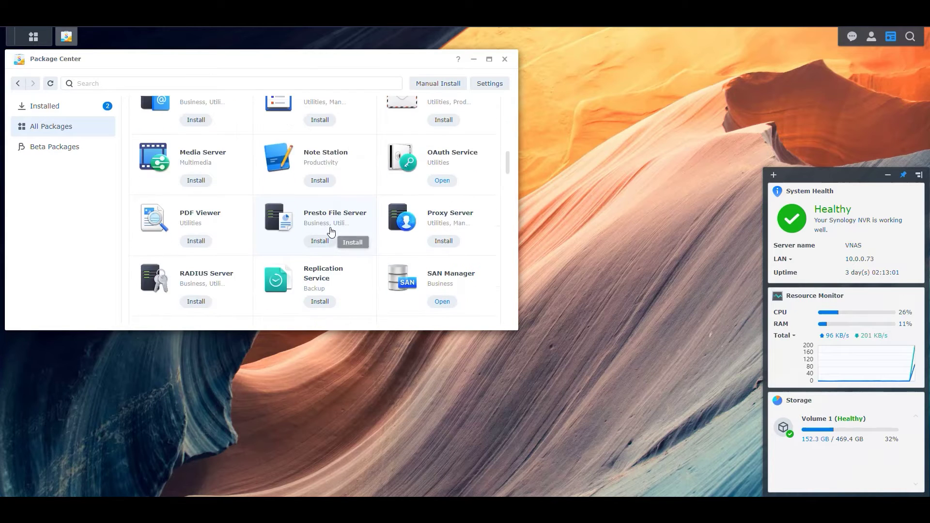
{"action": "scroll", "coordinate": [331, 231], "scroll_direction": "up", "scroll_amount": 8}
{"action": "scroll", "coordinate": [331, 230], "scroll_direction": "up", "scroll_amount": 3}
Search for 'plex' and open the Plex Media Server package page.
{"action": "left_click", "coordinate": [218, 83]}
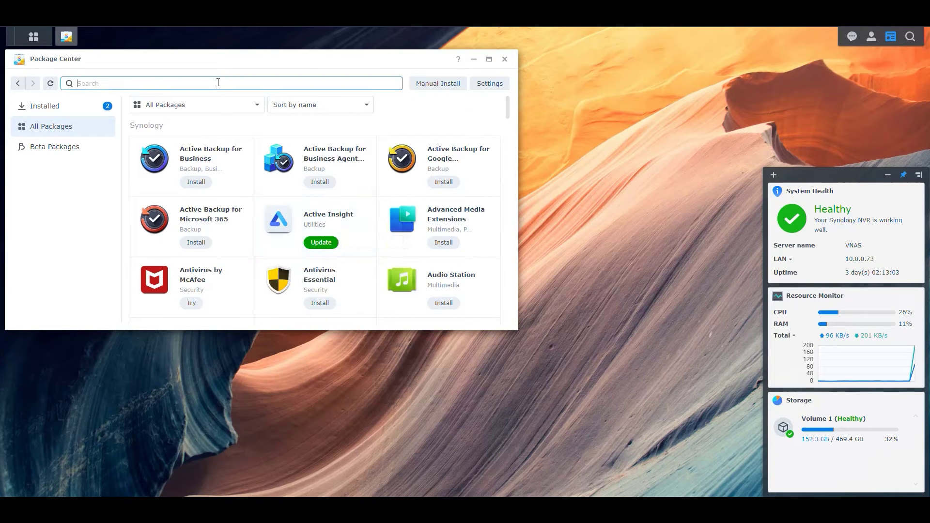
{"action": "type", "text": "plex"}
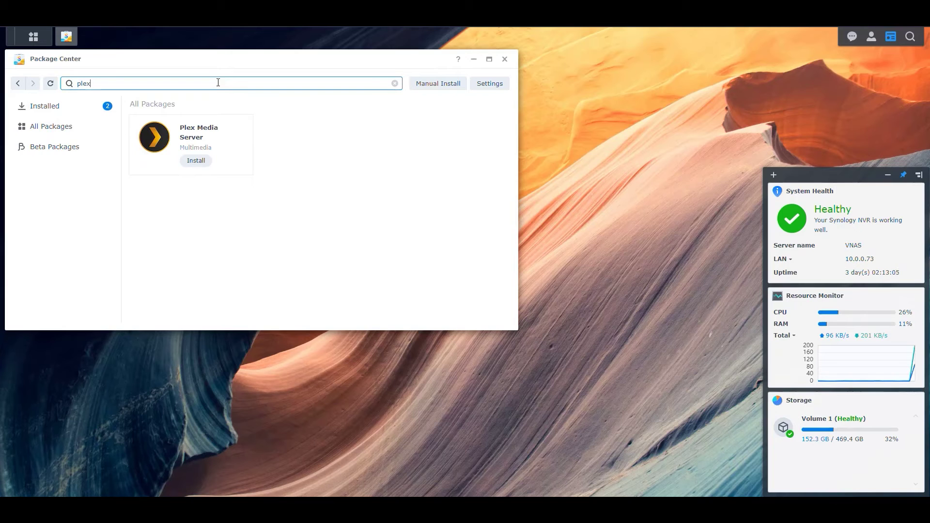
{"action": "left_click", "coordinate": [198, 137]}
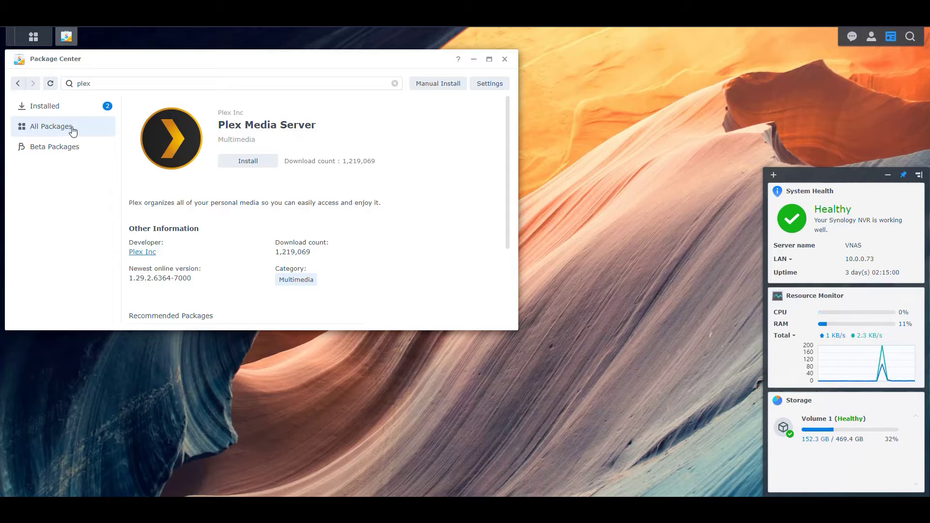
Note Package Center's Plex version 1.29.2.6364-7000 before checking plex.tv/downloads.
{"action": "left_click", "coordinate": [90, 82]}
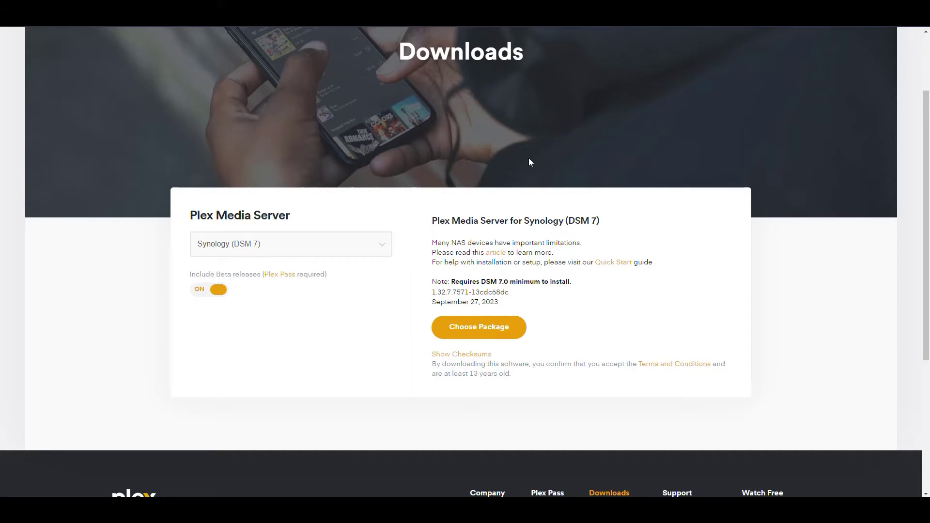
Keep Synology (DSM 7) as the platform on Plex's Downloads page, noting version 1.32.7.7571.
{"action": "scroll", "coordinate": [527, 161], "scroll_direction": "up", "scroll_amount": 2}
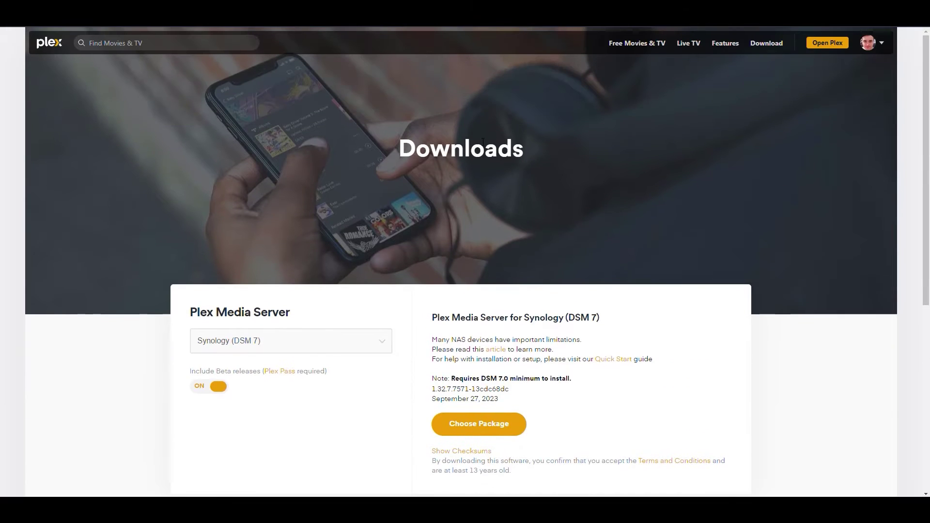
{"action": "mouse_move", "coordinate": [766, 46]}
{"action": "scroll", "coordinate": [457, 173], "scroll_direction": "down", "scroll_amount": 1}
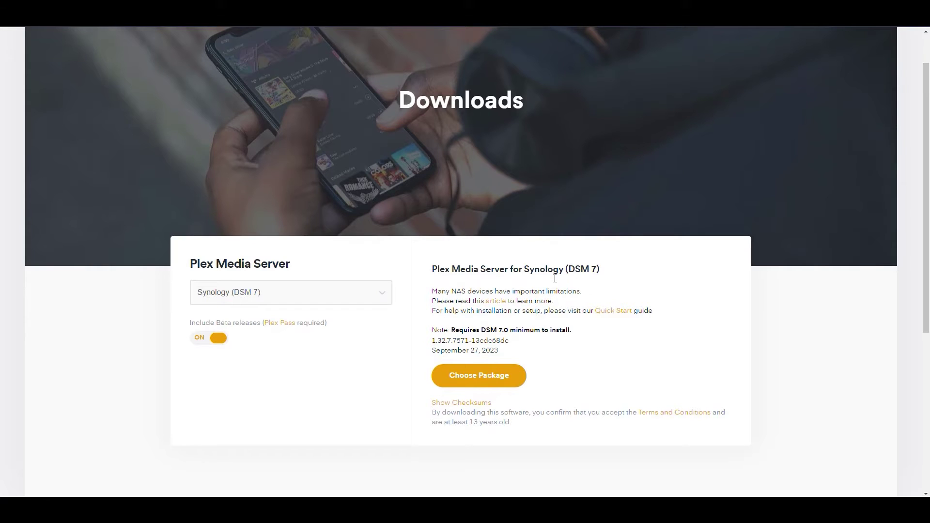
{"action": "left_click_drag", "start_coordinate": [433, 340], "coordinate": [460, 340]}
{"action": "left_click", "coordinate": [278, 296]}
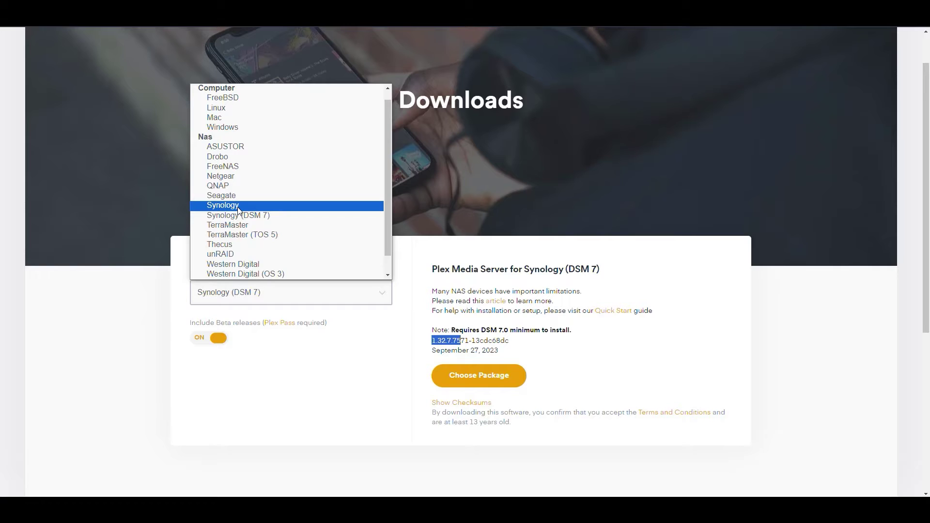
{"action": "left_click", "coordinate": [252, 216]}
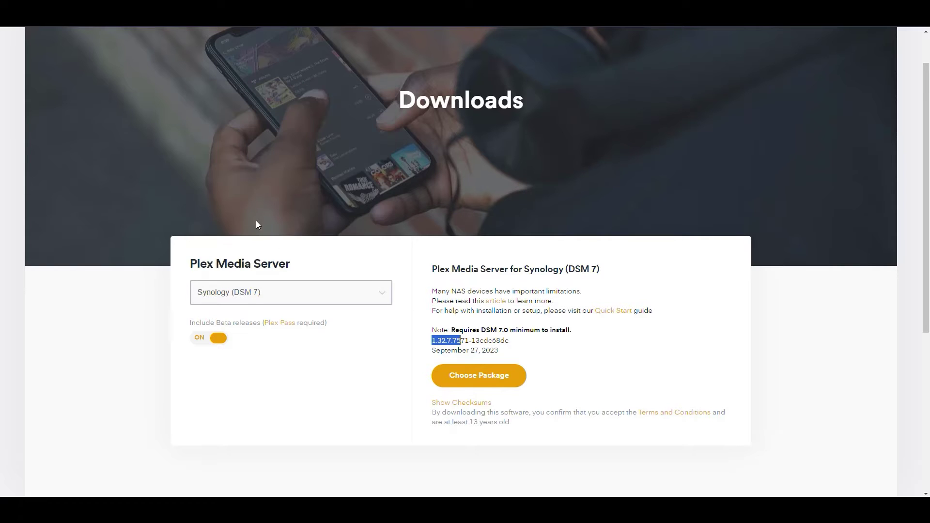
{"action": "left_click", "coordinate": [492, 345]}
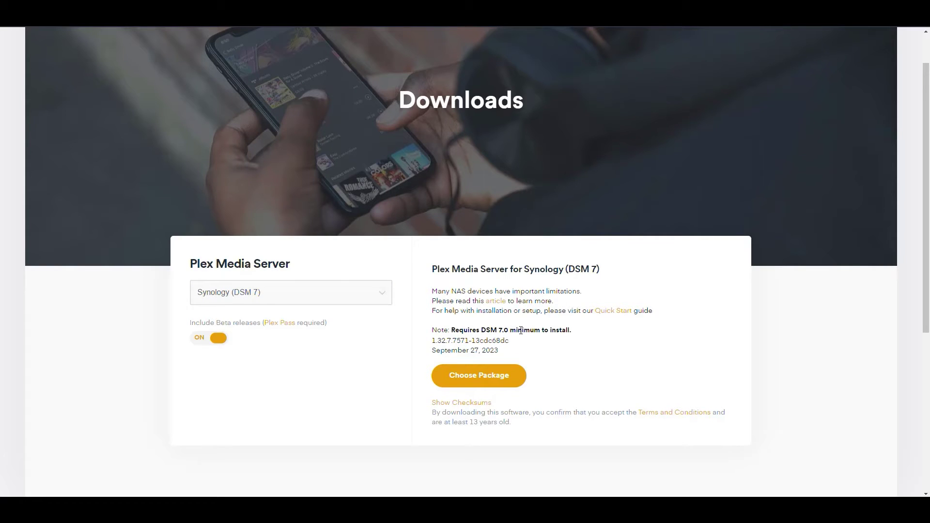
Save the Intel/AMD 64-bit PlexMediaServer-1.32.7.7571-13cdc68dc-x86_64_DSM7.spk package to the Desktop.
{"action": "left_click", "coordinate": [483, 378]}
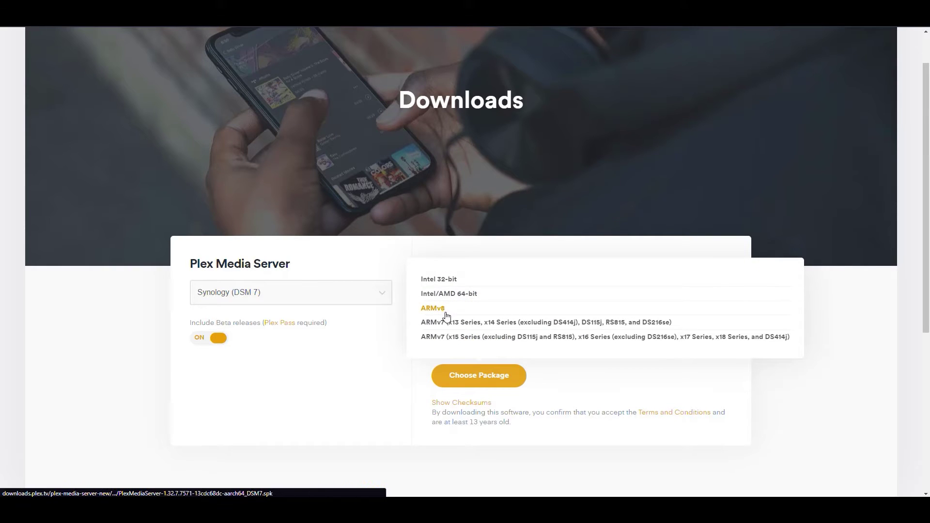
{"action": "left_click", "coordinate": [466, 296]}
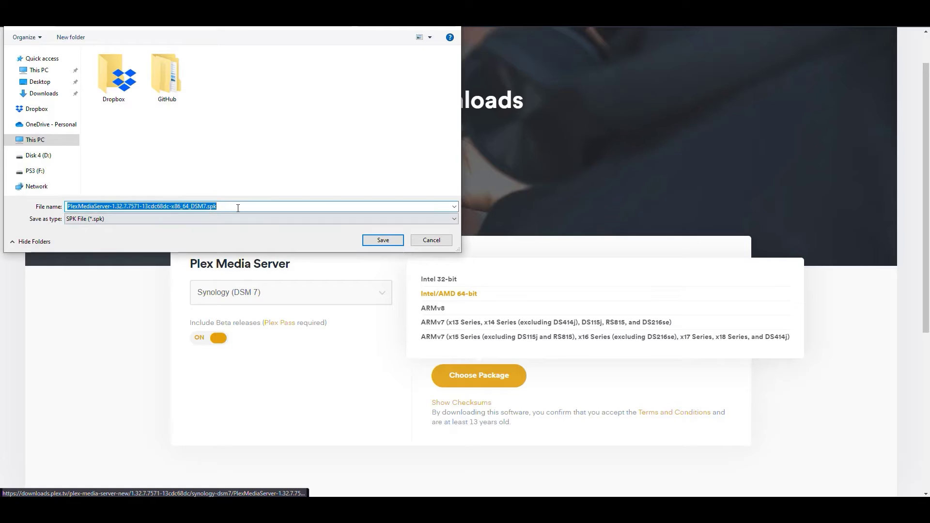
{"action": "left_click", "coordinate": [237, 208]}
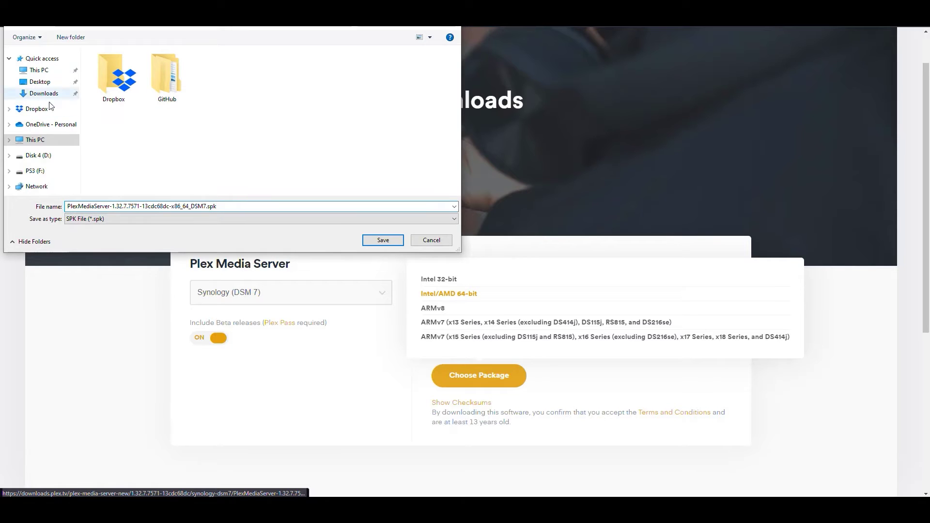
{"action": "left_click_drag", "start_coordinate": [228, 208], "coordinate": [43, 205]}
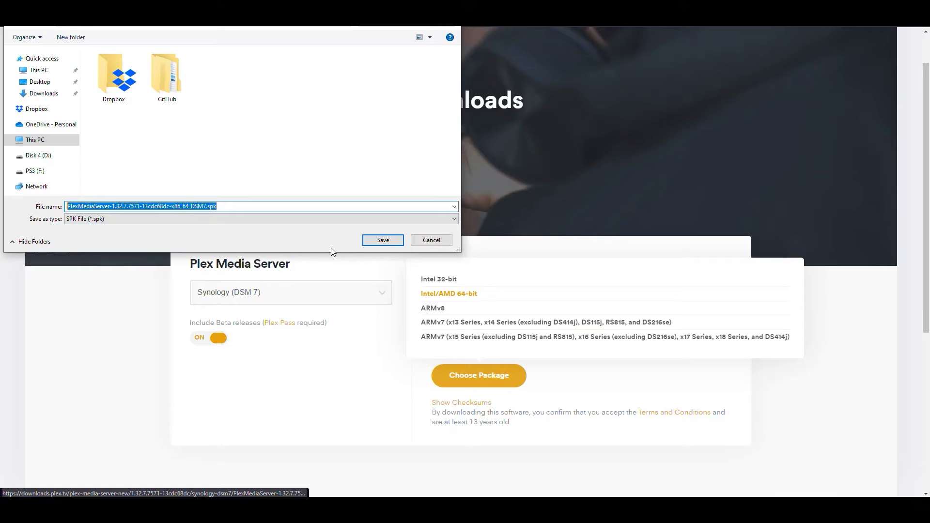
{"action": "left_click", "coordinate": [227, 206]}
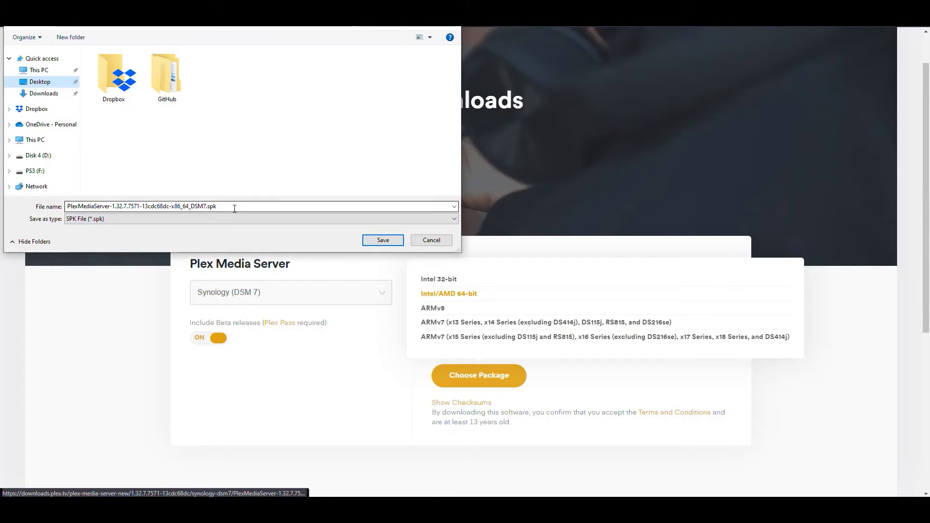
{"action": "left_click", "coordinate": [381, 240]}
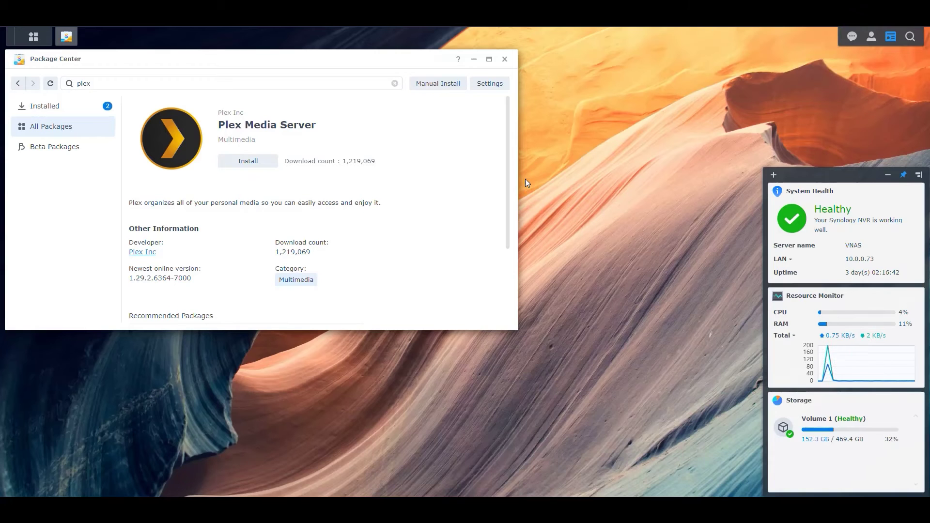
Start a Manual Install and select the downloaded PlexMediaServer .spk file.
{"action": "left_click", "coordinate": [394, 84]}
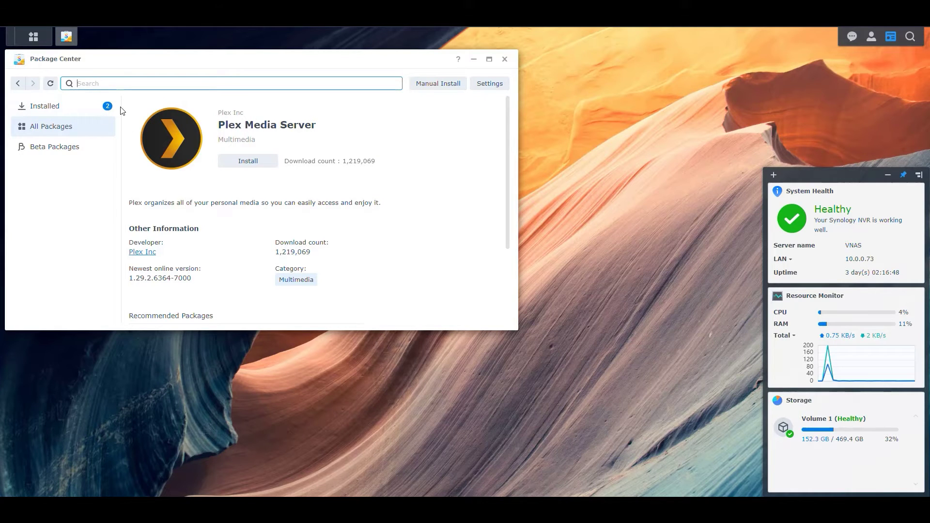
{"action": "left_click", "coordinate": [434, 85]}
{"action": "left_click", "coordinate": [328, 146]}
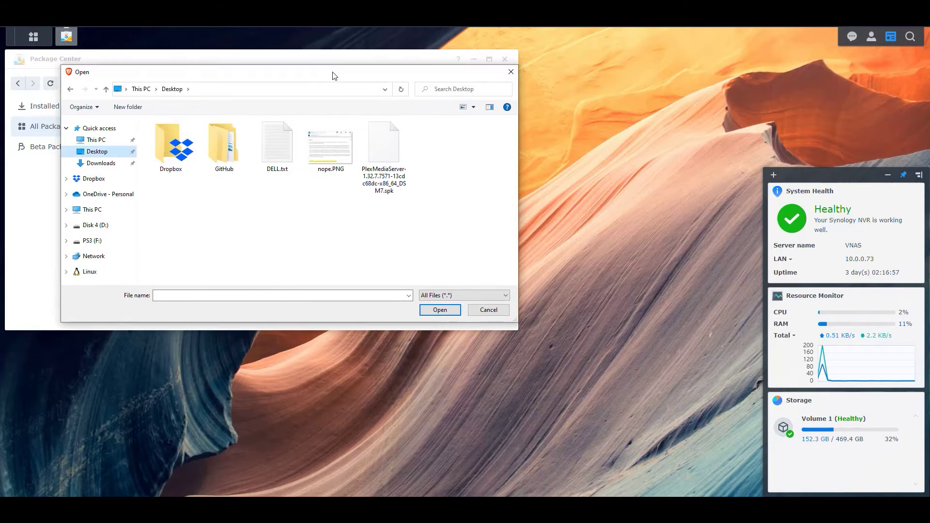
{"action": "left_click_drag", "start_coordinate": [332, 75], "coordinate": [279, 63]}
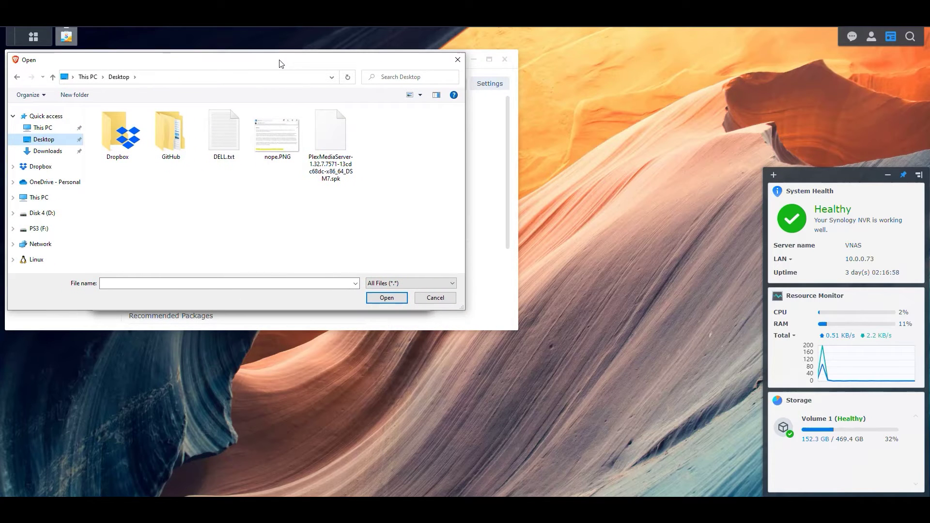
{"action": "left_click", "coordinate": [330, 178]}
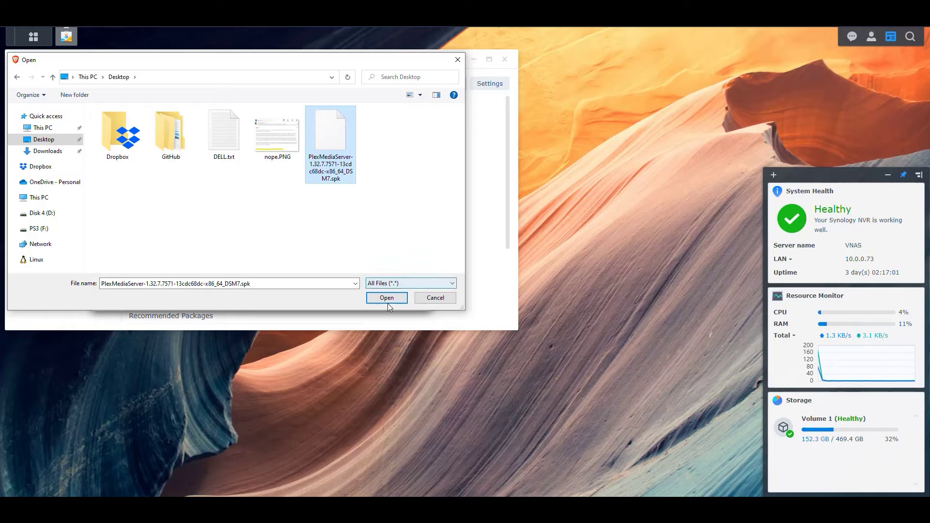
{"action": "left_click", "coordinate": [457, 60]}
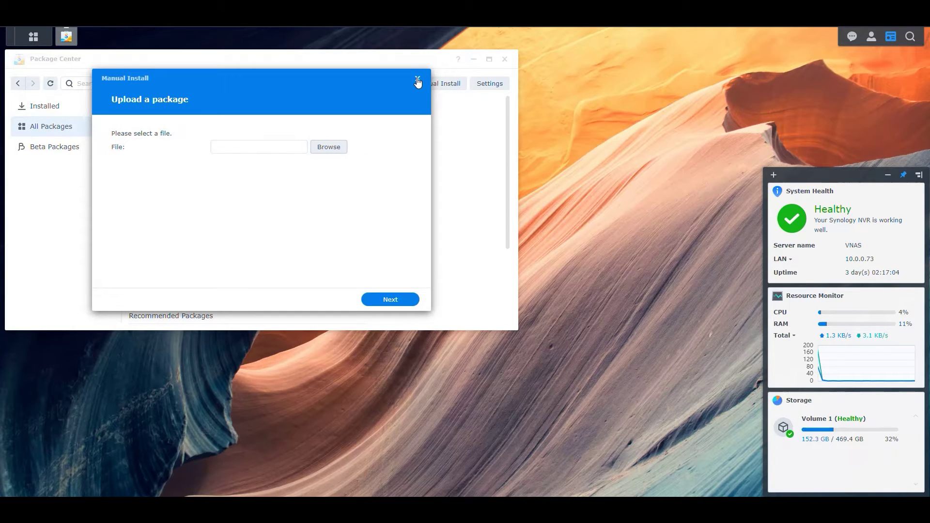
{"action": "left_click", "coordinate": [337, 148]}
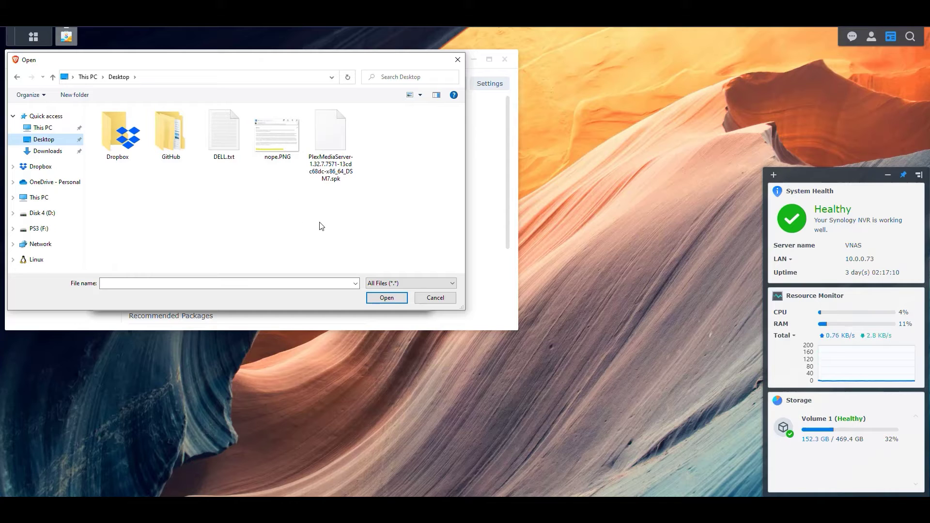
{"action": "left_click", "coordinate": [334, 169]}
{"action": "left_click", "coordinate": [387, 297]}
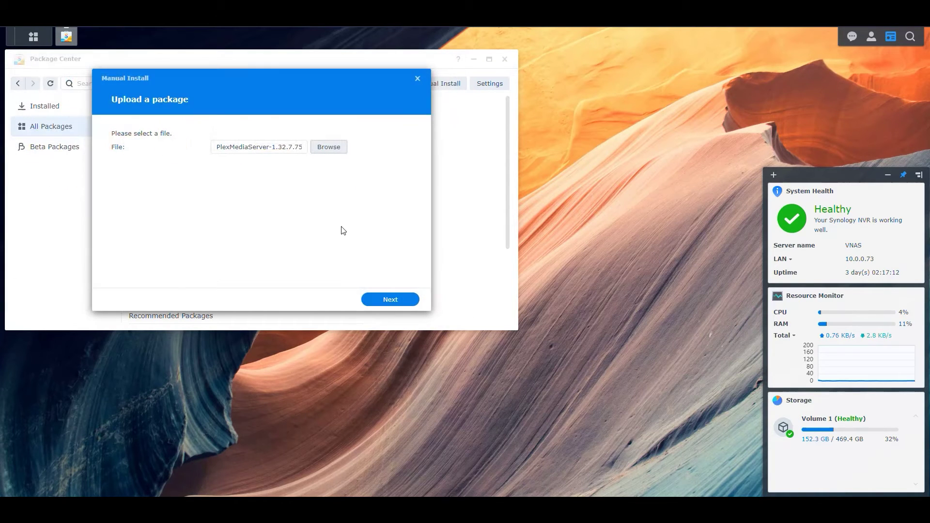
Upload the package, accept the third-party warning, and confirm Normal installation.
{"action": "left_click", "coordinate": [390, 299]}
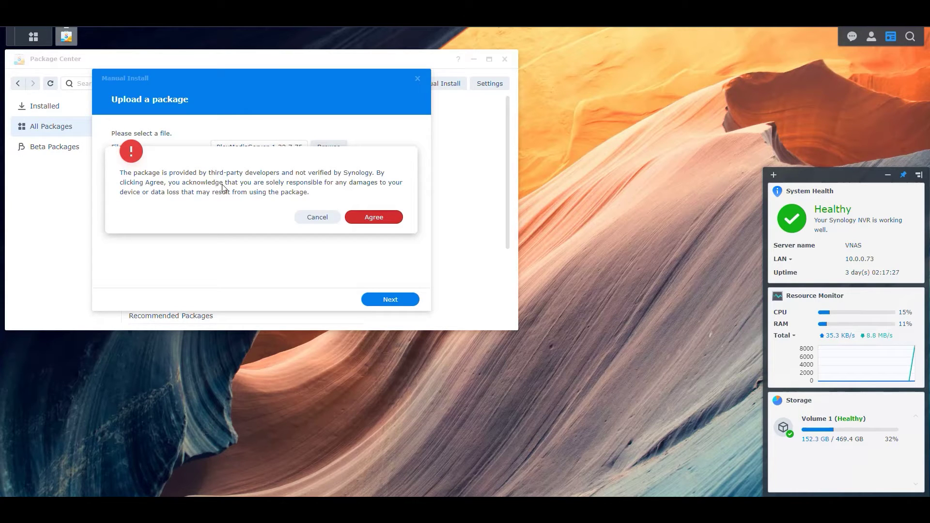
{"action": "left_click", "coordinate": [374, 218]}
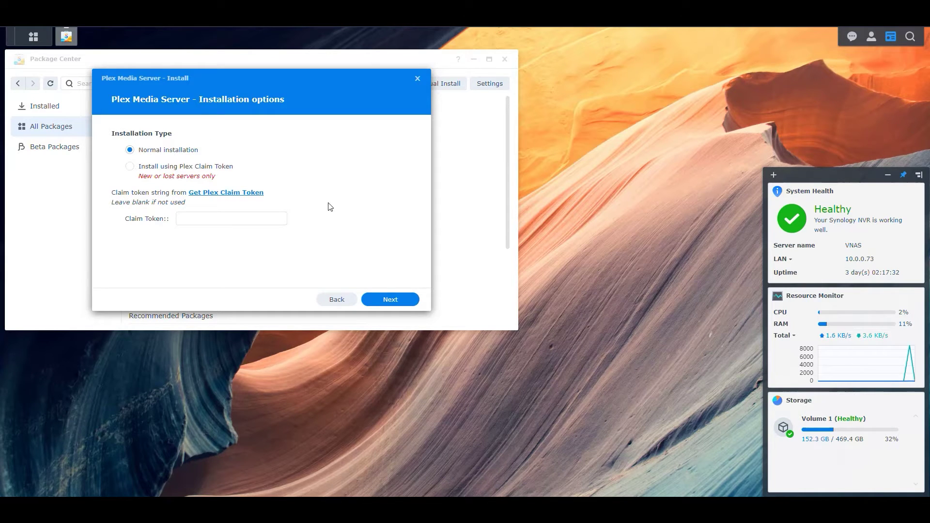
{"action": "left_click", "coordinate": [396, 299]}
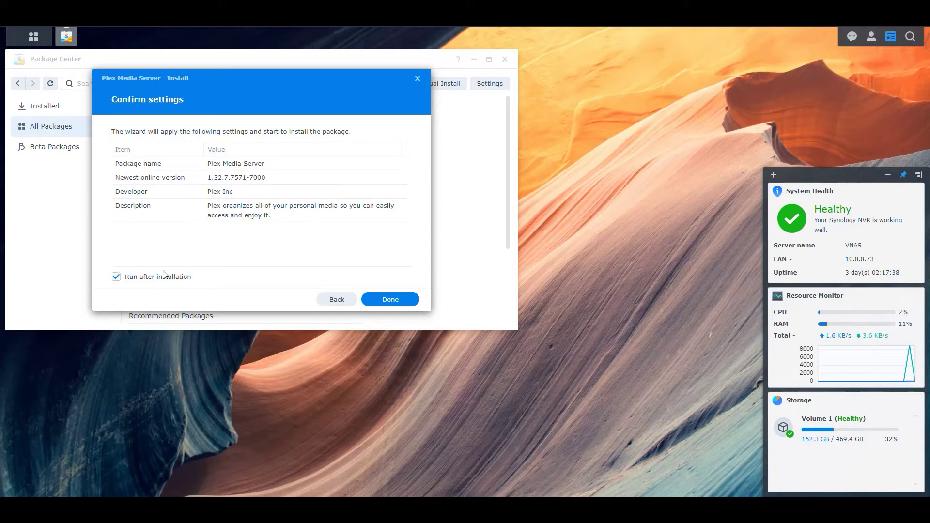
{"action": "left_click", "coordinate": [398, 300]}
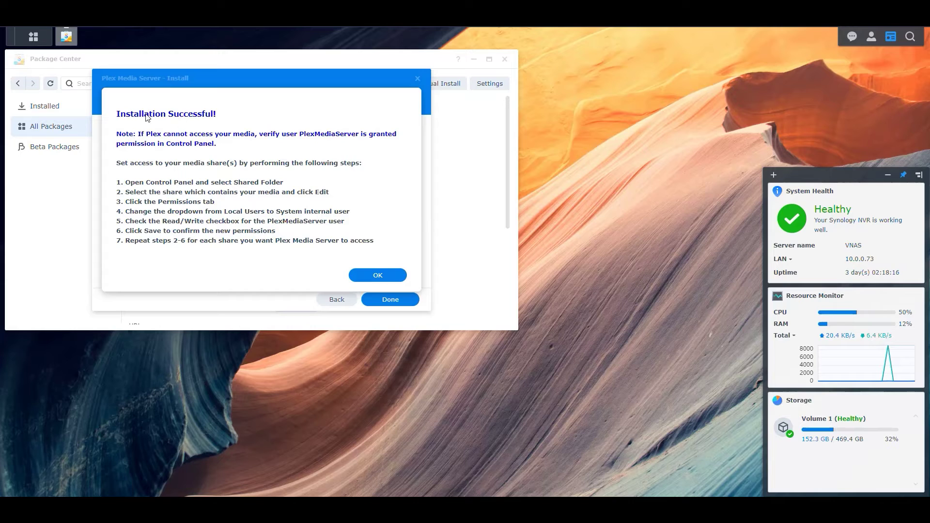
Dismiss the installation success message and close Package Center with Plex Media Server Running.
{"action": "left_click", "coordinate": [378, 274]}
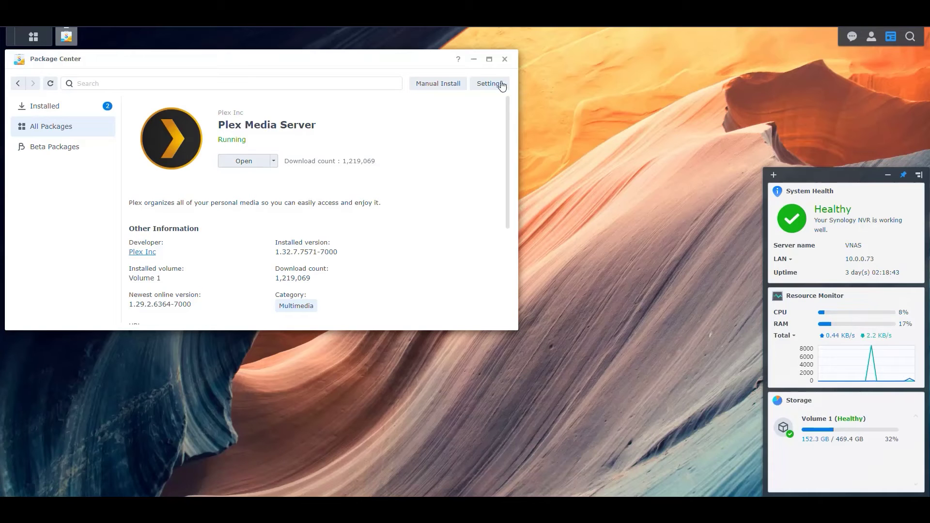
{"action": "left_click", "coordinate": [504, 59]}
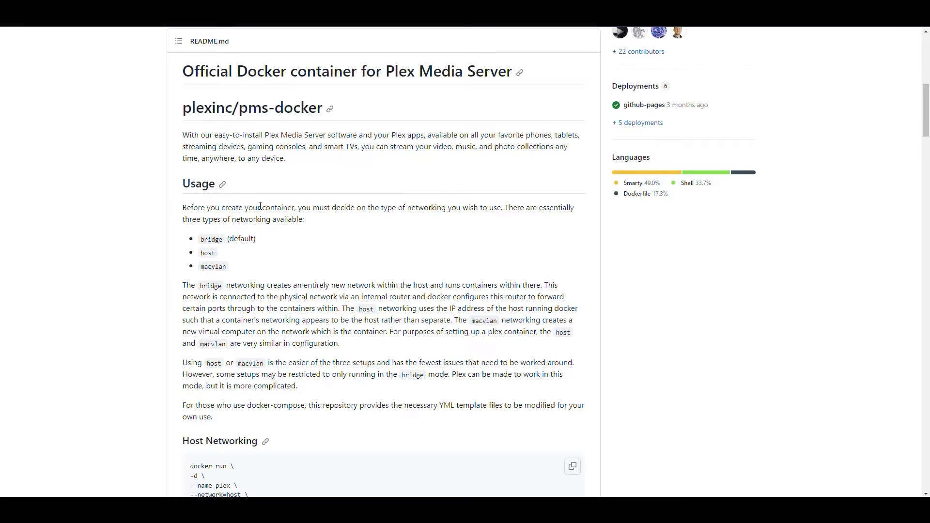
Scroll the pms-docker README through the Host, Macvlan and Bridge networking examples.
{"action": "scroll", "coordinate": [347, 223], "scroll_direction": "down", "scroll_amount": 10}
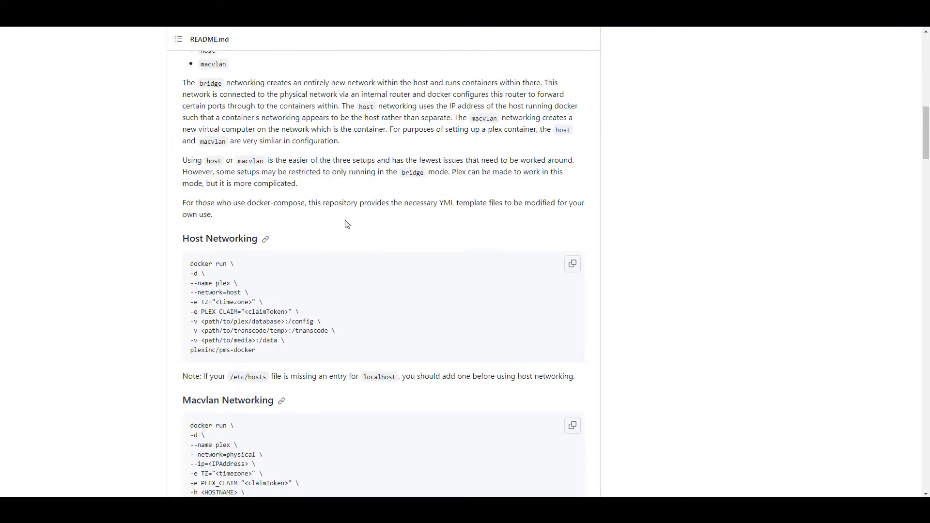
{"action": "scroll", "coordinate": [390, 231], "scroll_direction": "up", "scroll_amount": 6}
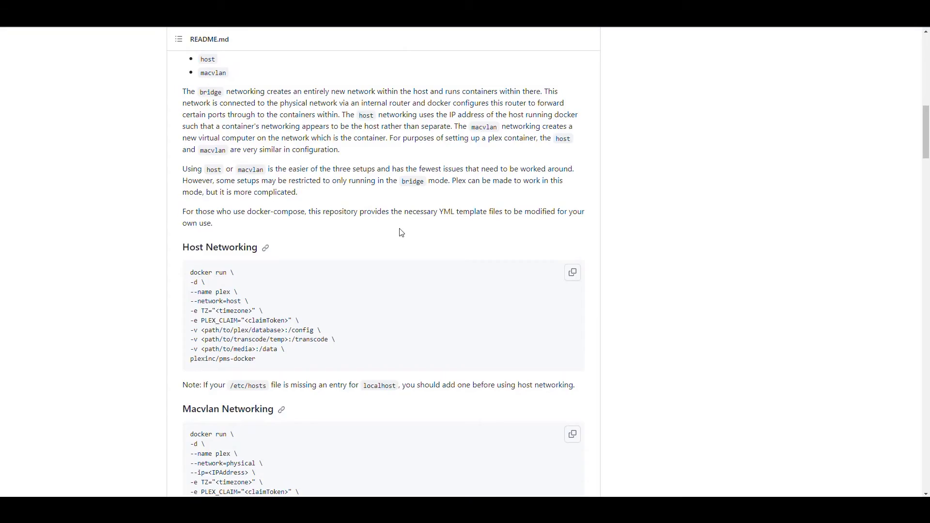
{"action": "scroll", "coordinate": [400, 231], "scroll_direction": "down", "scroll_amount": 8}
{"action": "scroll", "coordinate": [405, 235], "scroll_direction": "down", "scroll_amount": 8}
{"action": "scroll", "coordinate": [412, 233], "scroll_direction": "up", "scroll_amount": 20}
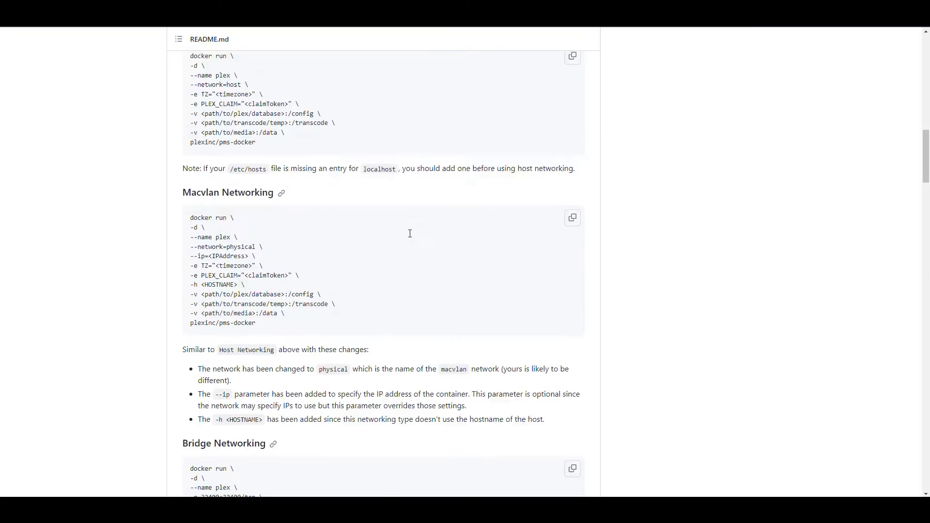
{"action": "scroll", "coordinate": [411, 236], "scroll_direction": "up", "scroll_amount": 4}
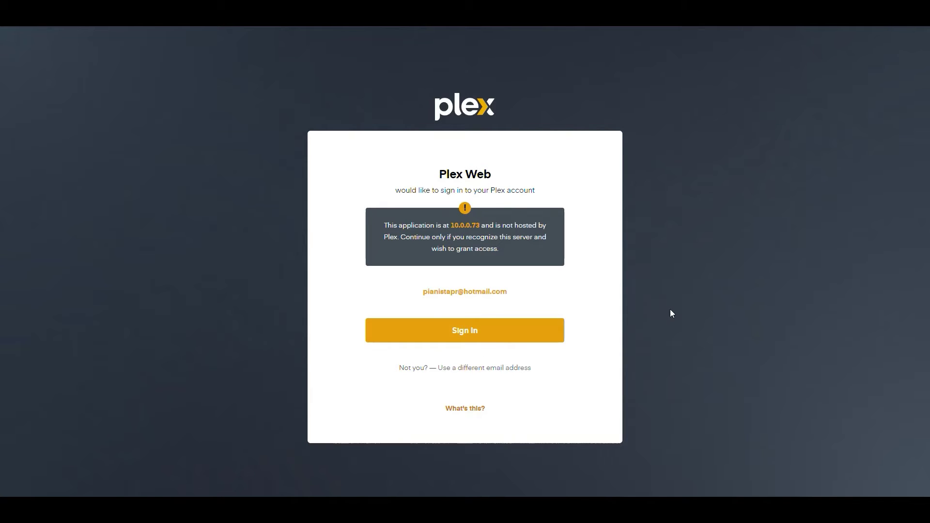
Choose 'Use a different email address' on the Plex sign-in prompt and review the sign-in form.
{"action": "left_click", "coordinate": [481, 368]}
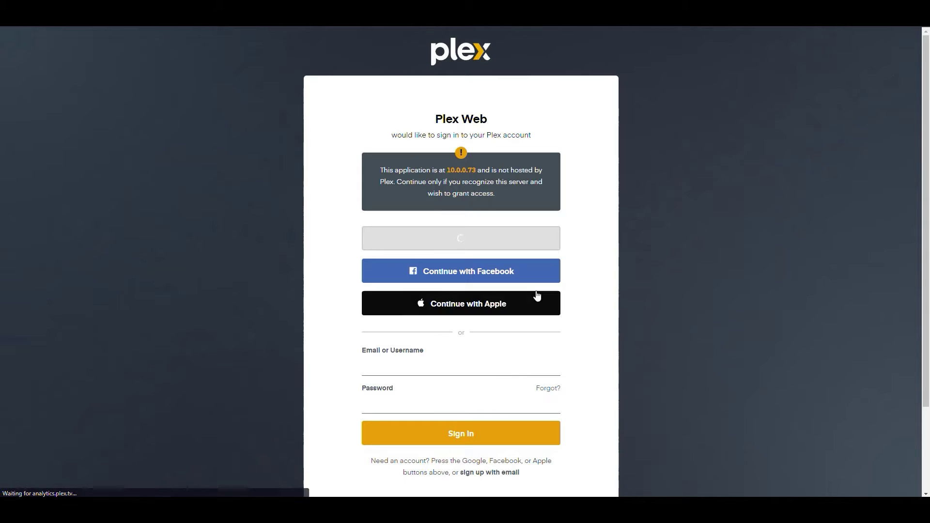
{"action": "scroll", "coordinate": [572, 221], "scroll_direction": "down", "scroll_amount": 2}
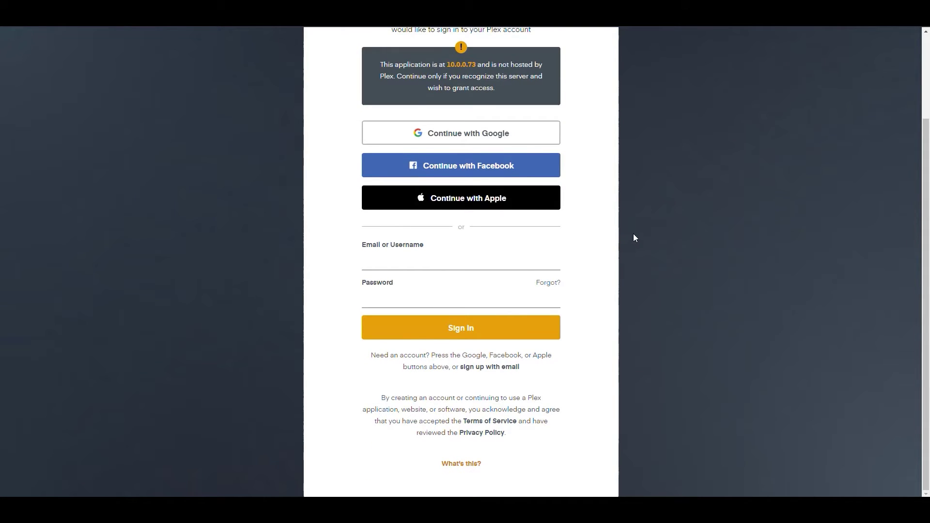
{"action": "scroll", "coordinate": [650, 260], "scroll_direction": "up", "scroll_amount": 2}
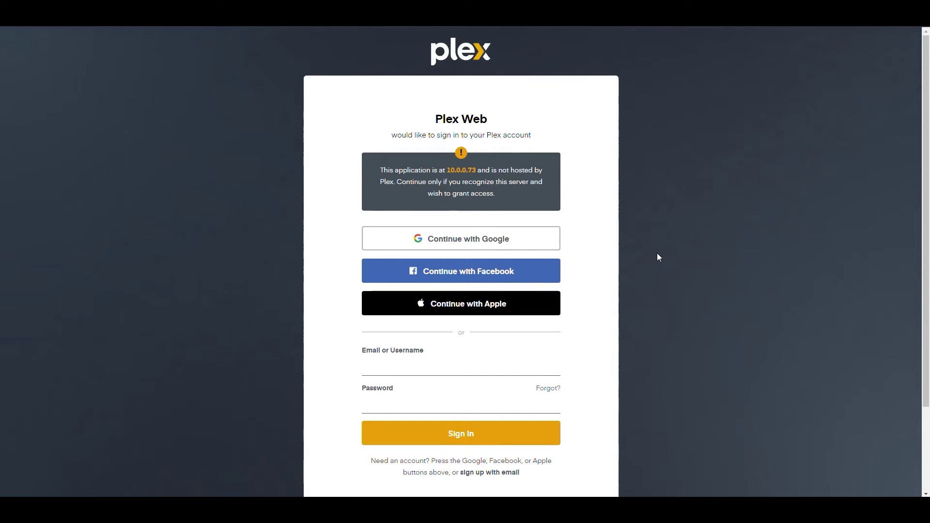
{"action": "scroll", "coordinate": [664, 247], "scroll_direction": "down", "scroll_amount": 2}
{"action": "scroll", "coordinate": [663, 247], "scroll_direction": "up", "scroll_amount": 2}
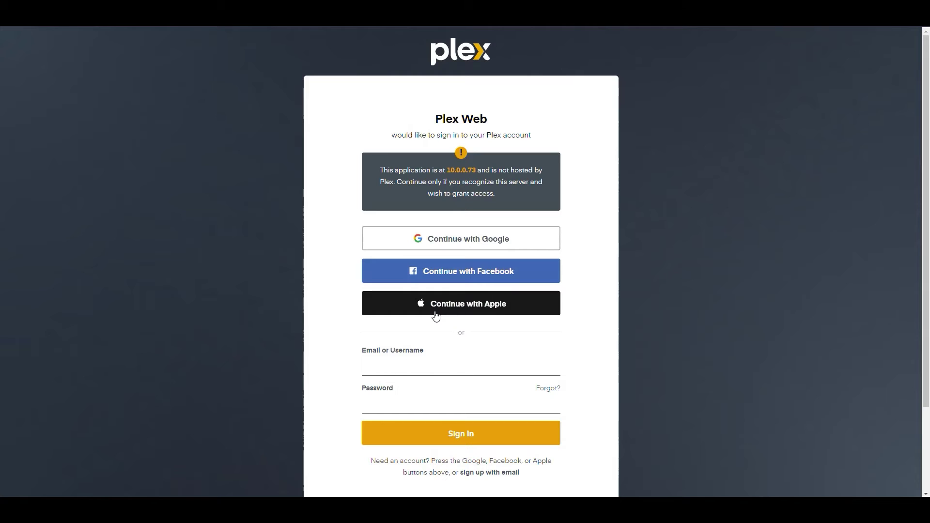
{"action": "scroll", "coordinate": [658, 283], "scroll_direction": "down", "scroll_amount": 2}
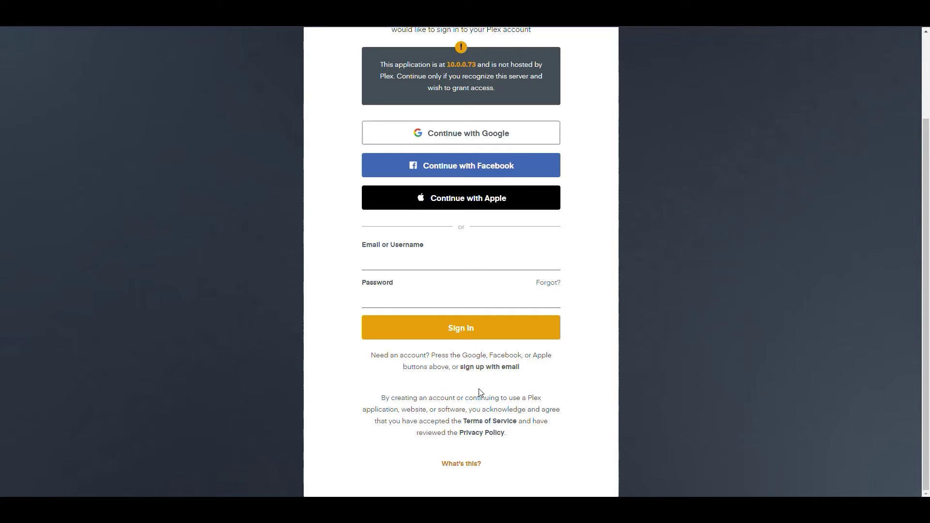
{"action": "scroll", "coordinate": [585, 303], "scroll_direction": "up", "scroll_amount": 2}
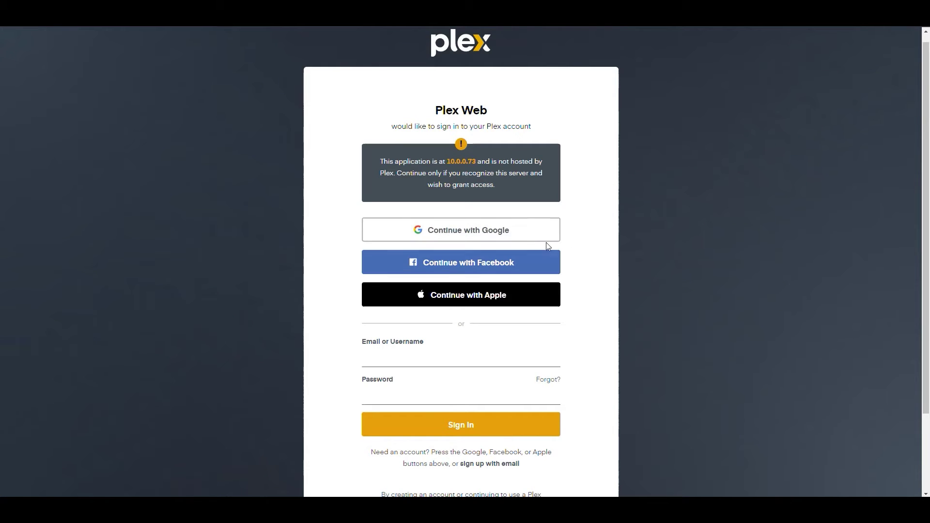
{"action": "scroll", "coordinate": [589, 230], "scroll_direction": "down", "scroll_amount": 1}
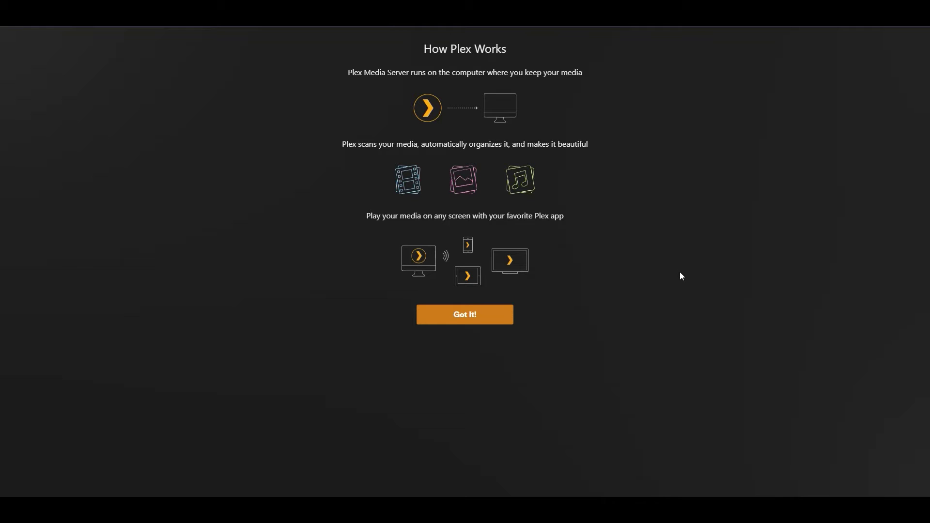
Read through the How Plex Works explanations, then dismiss them with Got It! to begin Server Setup.
{"action": "left_click_drag", "start_coordinate": [348, 73], "coordinate": [583, 75]}
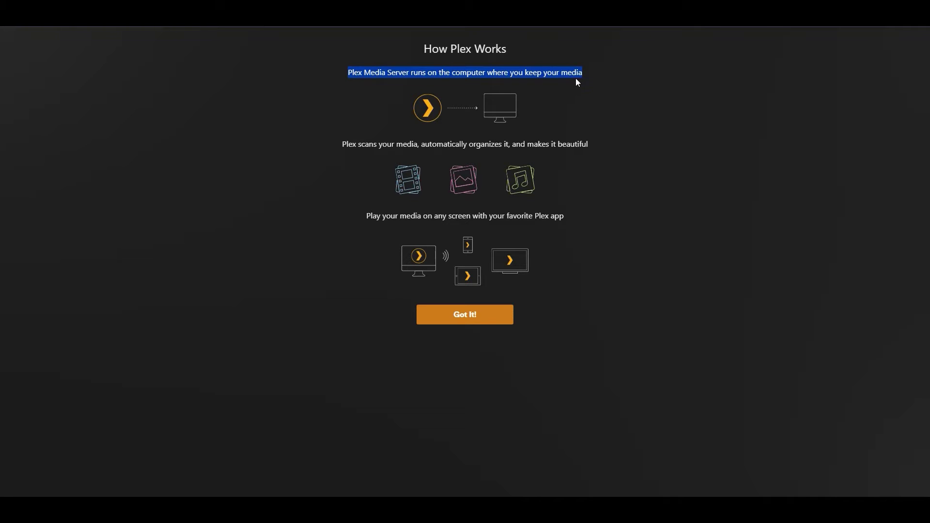
{"action": "left_click", "coordinate": [601, 77]}
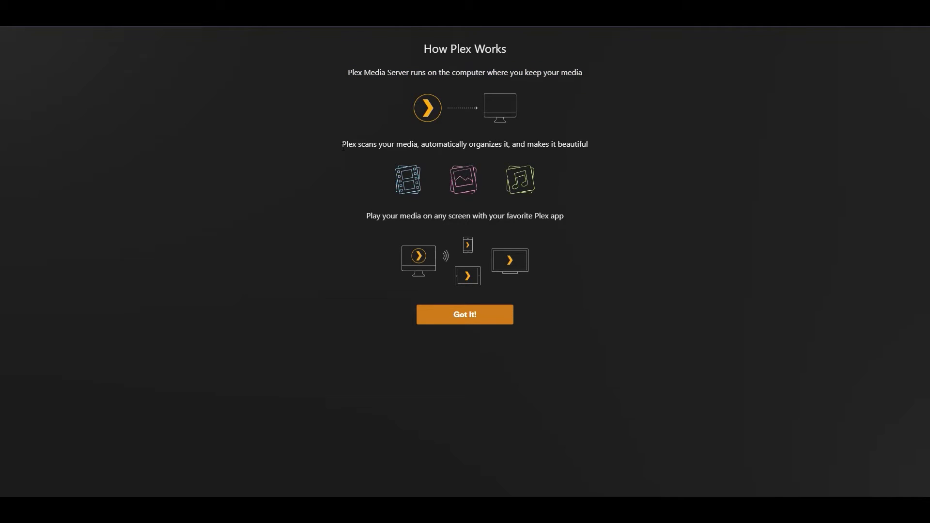
{"action": "left_click_drag", "start_coordinate": [343, 145], "coordinate": [588, 144]}
{"action": "left_click", "coordinate": [638, 175]}
{"action": "triple_click", "coordinate": [460, 216]}
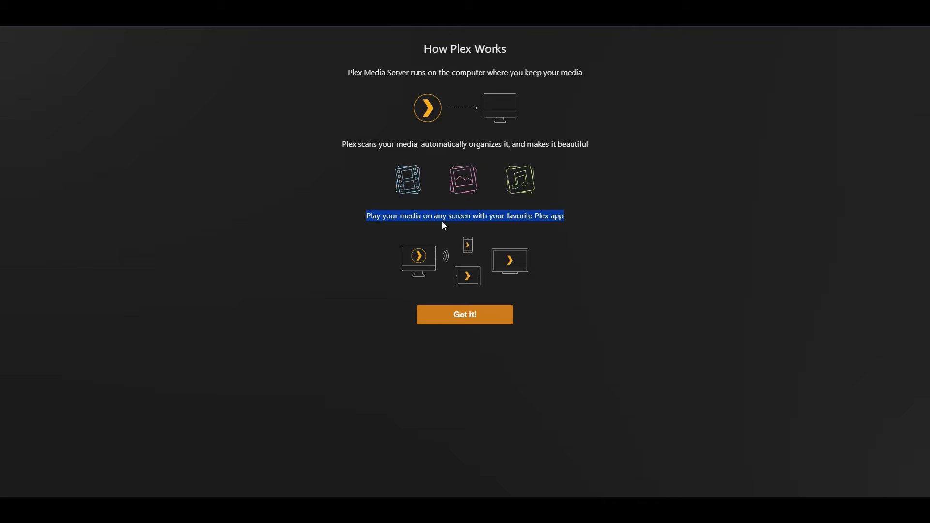
{"action": "left_click_drag", "start_coordinate": [568, 217], "coordinate": [533, 221]}
{"action": "left_click", "coordinate": [567, 216]}
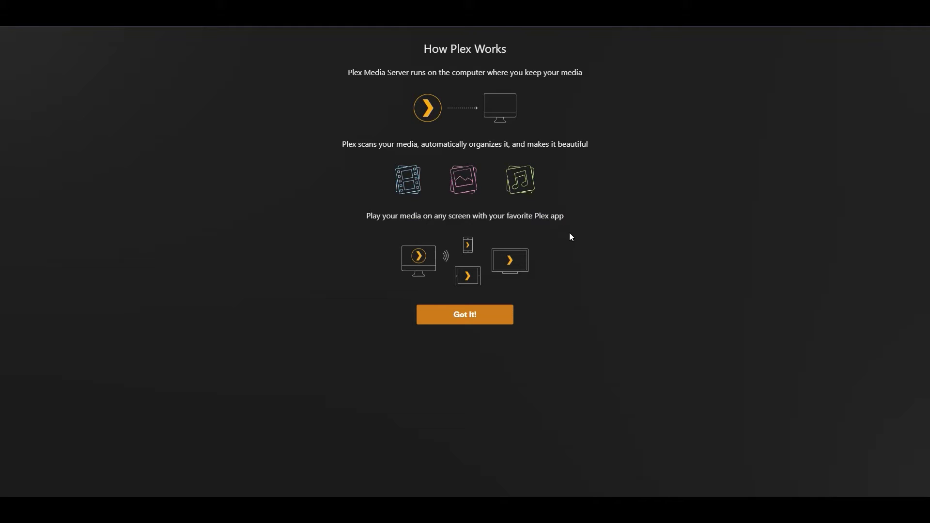
{"action": "left_click", "coordinate": [476, 321]}
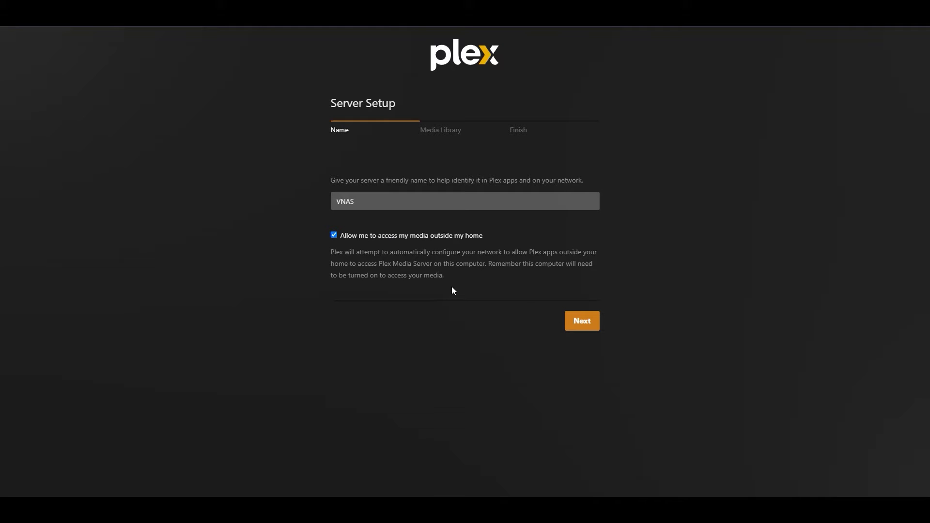
Keep the server name VNAS with outside-home access allowed and advance to the Media Library step.
{"action": "double_click", "coordinate": [371, 203]}
{"action": "left_click", "coordinate": [425, 324]}
{"action": "left_click", "coordinate": [580, 323]}
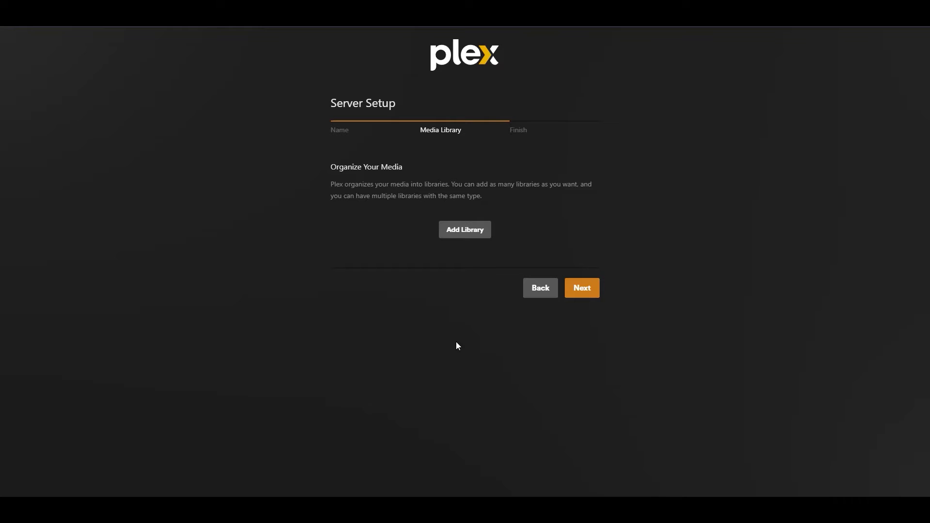
{"action": "left_click", "coordinate": [462, 237]}
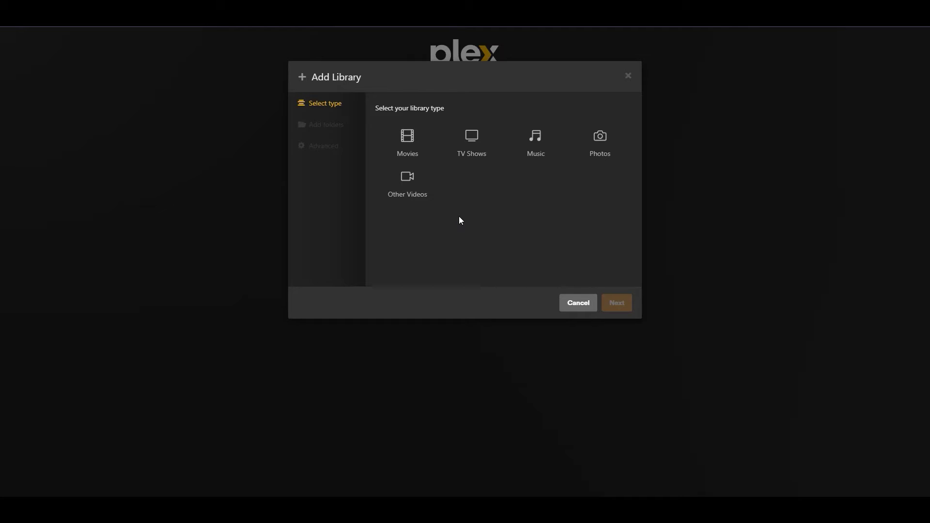
{"action": "left_click", "coordinate": [408, 141]}
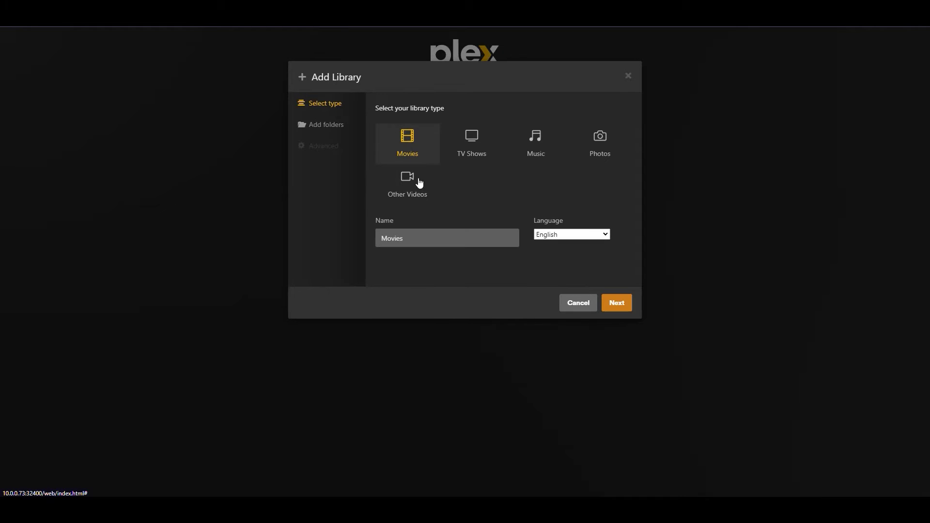
{"action": "left_click_drag", "start_coordinate": [409, 242], "coordinate": [333, 242]}
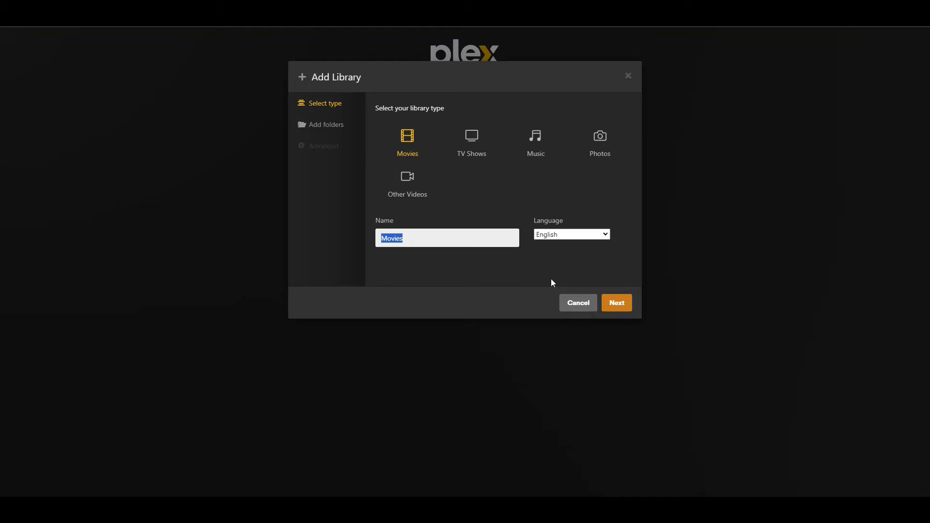
{"action": "left_click", "coordinate": [618, 305]}
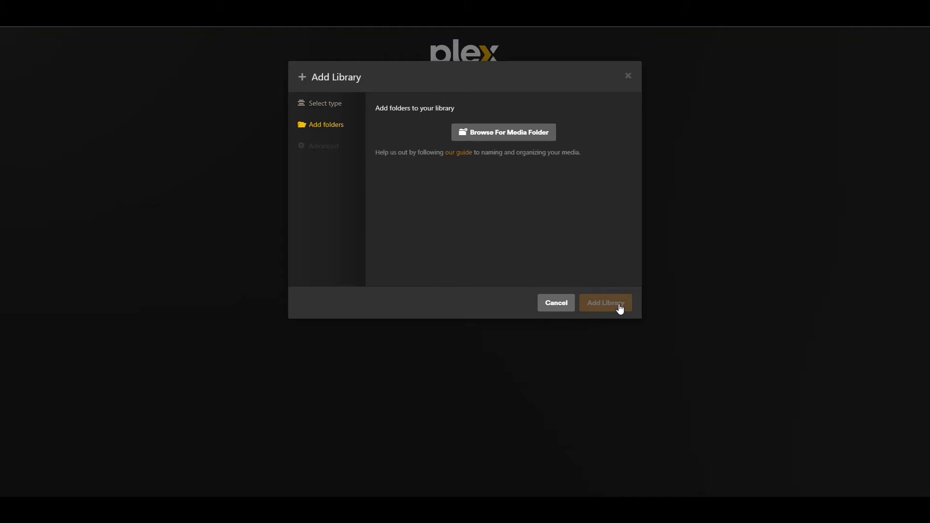
{"action": "left_click", "coordinate": [502, 135]}
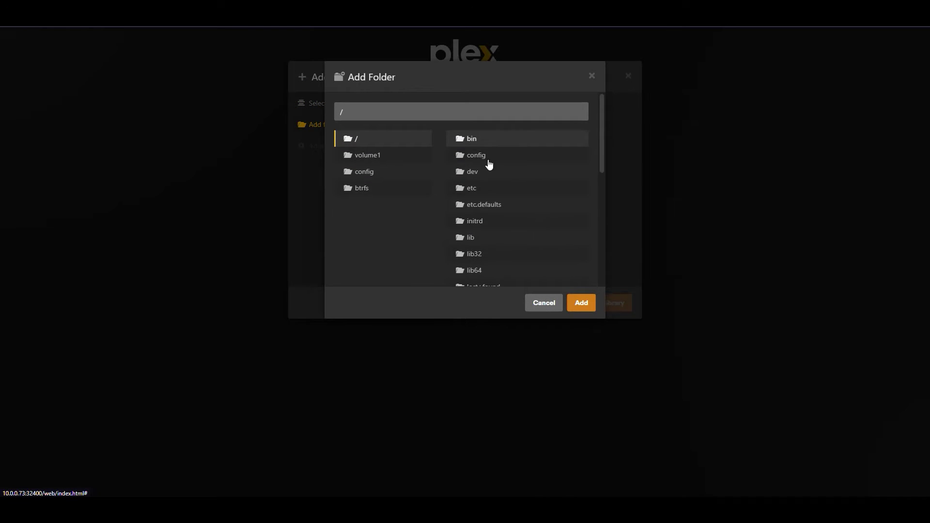
{"action": "left_click", "coordinate": [373, 155]}
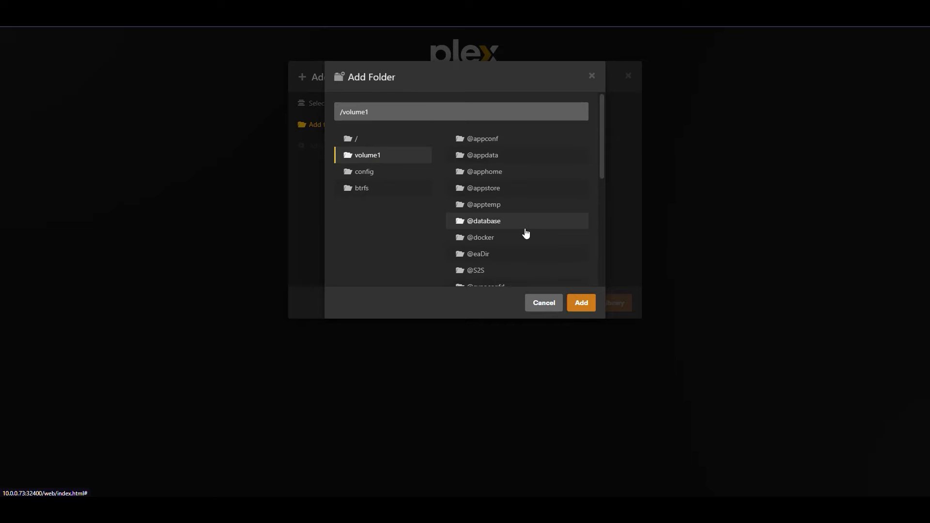
{"action": "scroll", "coordinate": [526, 232], "scroll_direction": "down", "scroll_amount": 5}
{"action": "left_click", "coordinate": [476, 170]}
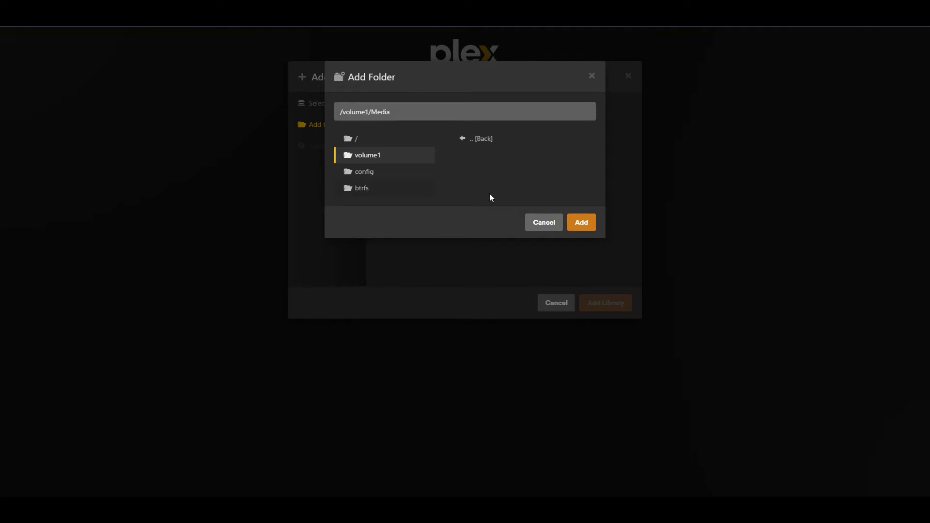
{"action": "left_click", "coordinate": [542, 224]}
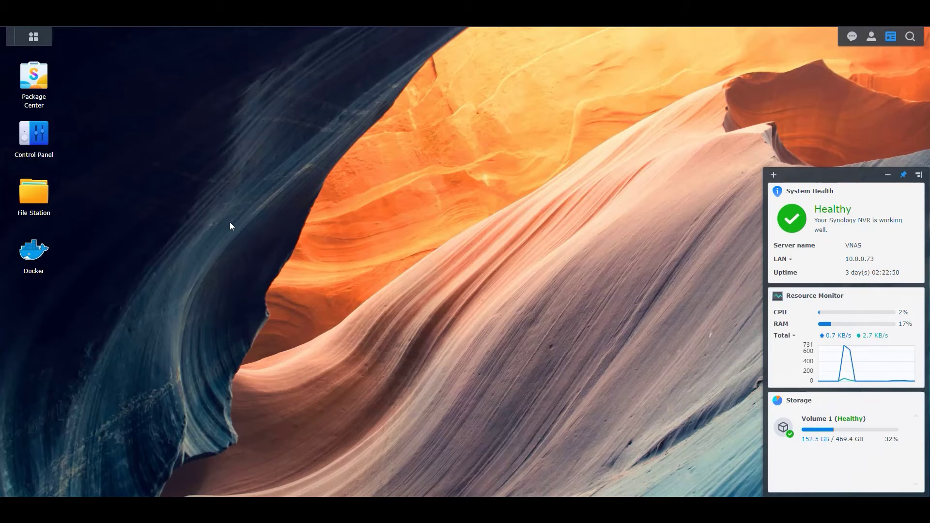
In Control Panel's Shared Folder settings, start editing the Media shared folder.
{"action": "left_click", "coordinate": [37, 137]}
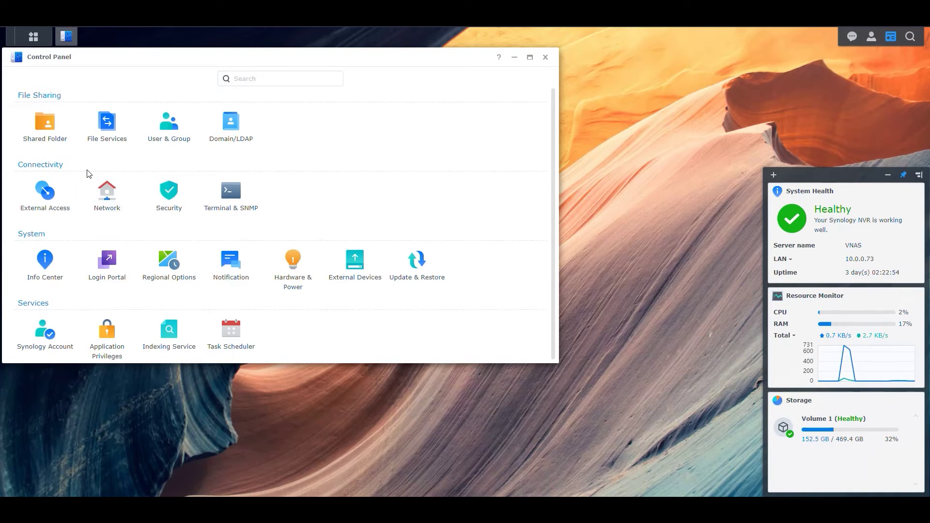
{"action": "left_click", "coordinate": [45, 123]}
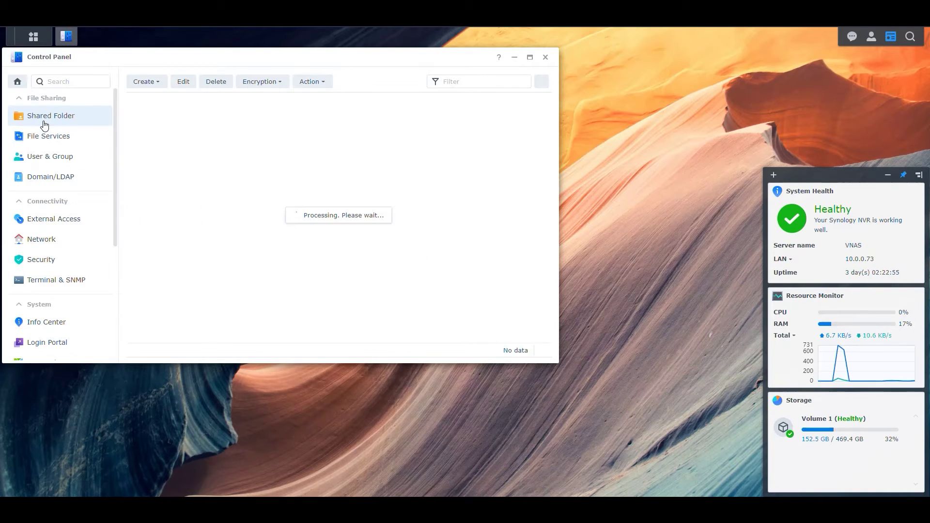
{"action": "left_click", "coordinate": [175, 165]}
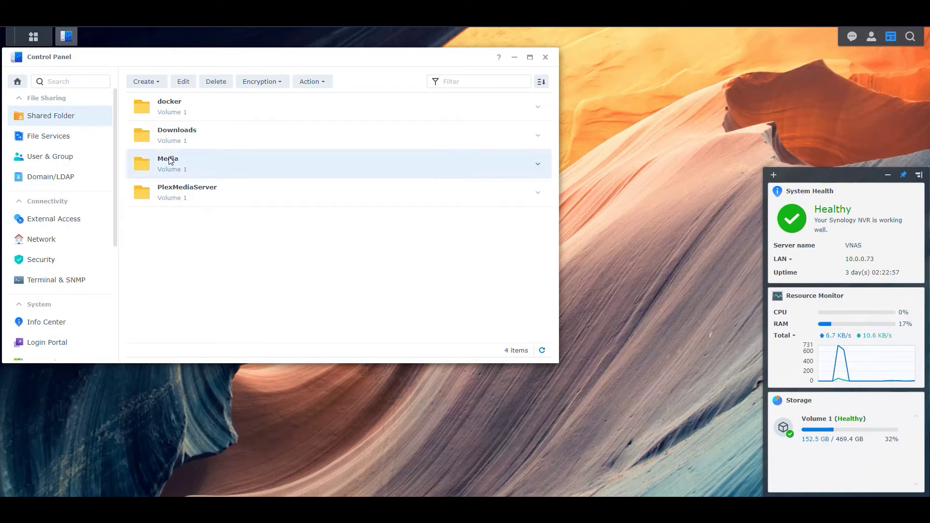
{"action": "left_click", "coordinate": [184, 82]}
Grant the PlexMediaServer system internal user Read/Write permission on Media and save.
{"action": "left_click", "coordinate": [233, 95]}
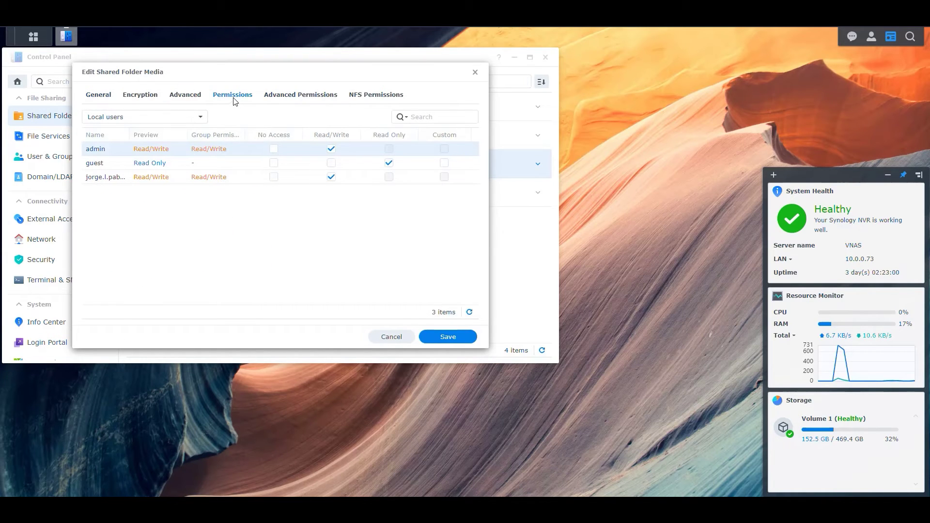
{"action": "left_click", "coordinate": [180, 121]}
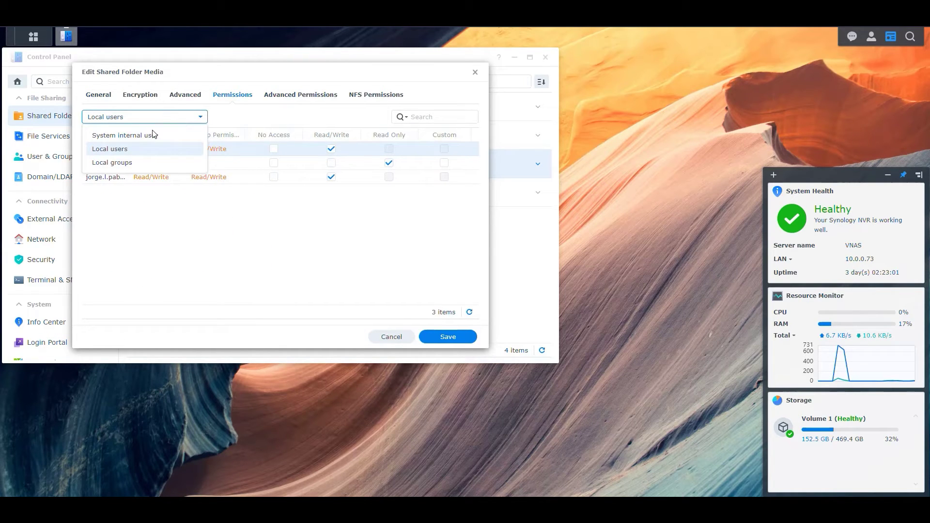
{"action": "left_click", "coordinate": [127, 138]}
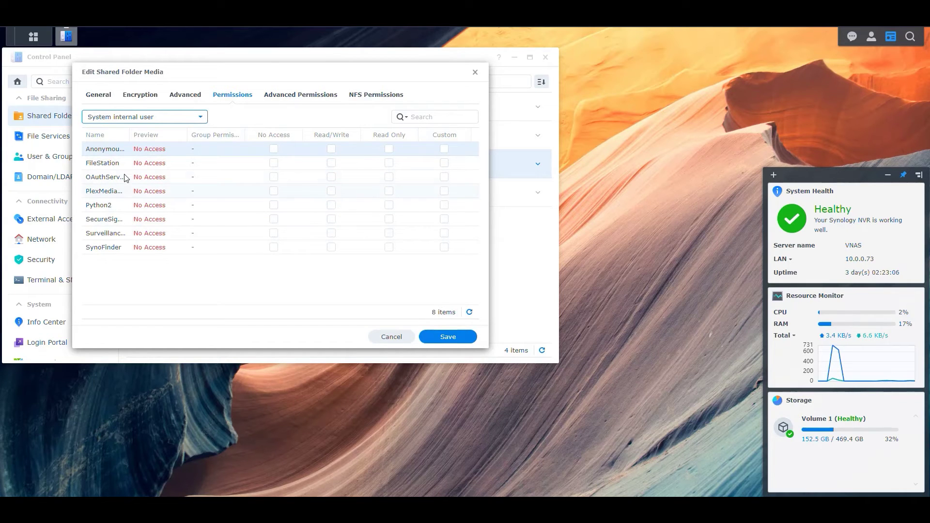
{"action": "left_click_drag", "start_coordinate": [130, 138], "coordinate": [155, 138]}
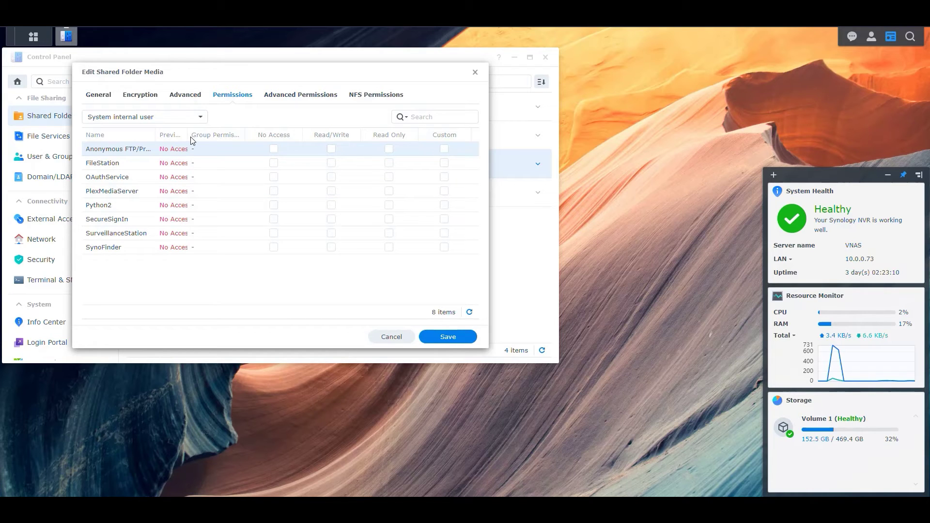
{"action": "left_click_drag", "start_coordinate": [200, 137], "coordinate": [219, 138]}
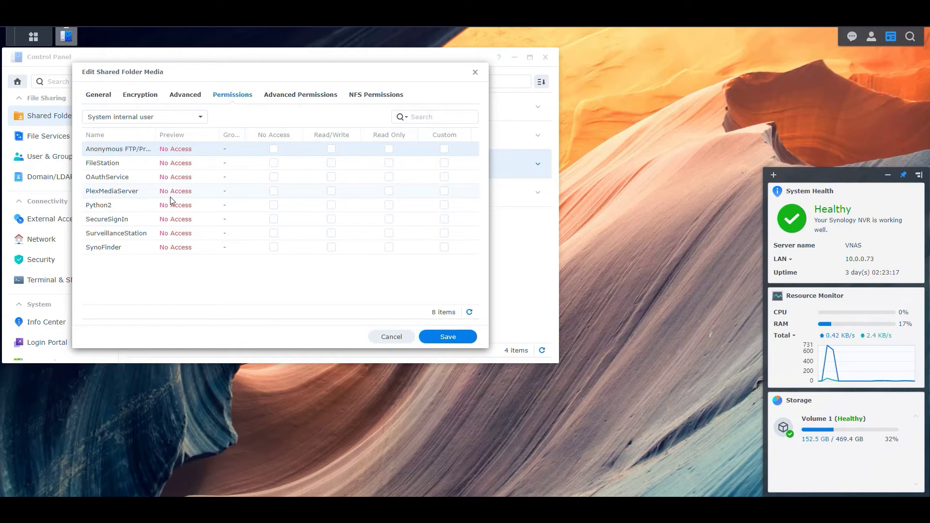
{"action": "left_click", "coordinate": [122, 191]}
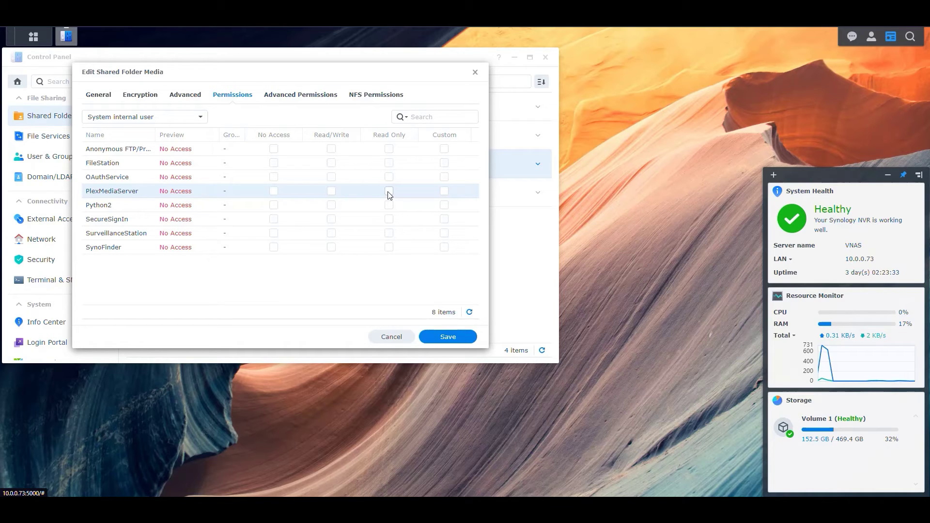
{"action": "left_click", "coordinate": [331, 192]}
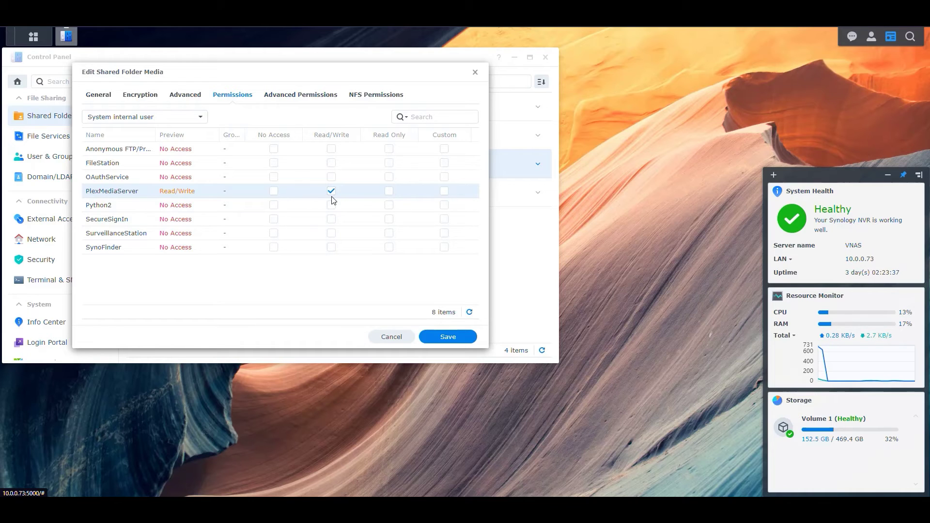
{"action": "left_click", "coordinate": [456, 341]}
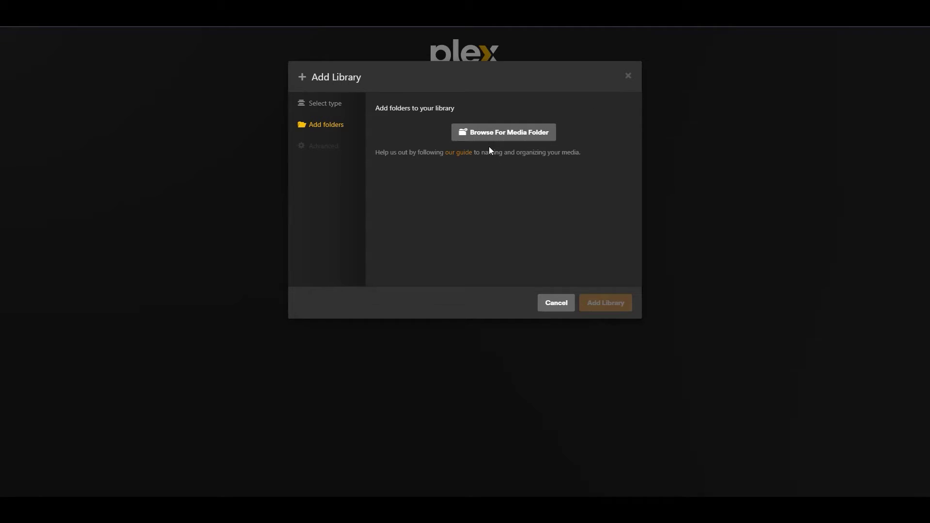
Create a Movies library from the /volume1/Media/Movies folder.
{"action": "left_click", "coordinate": [501, 138]}
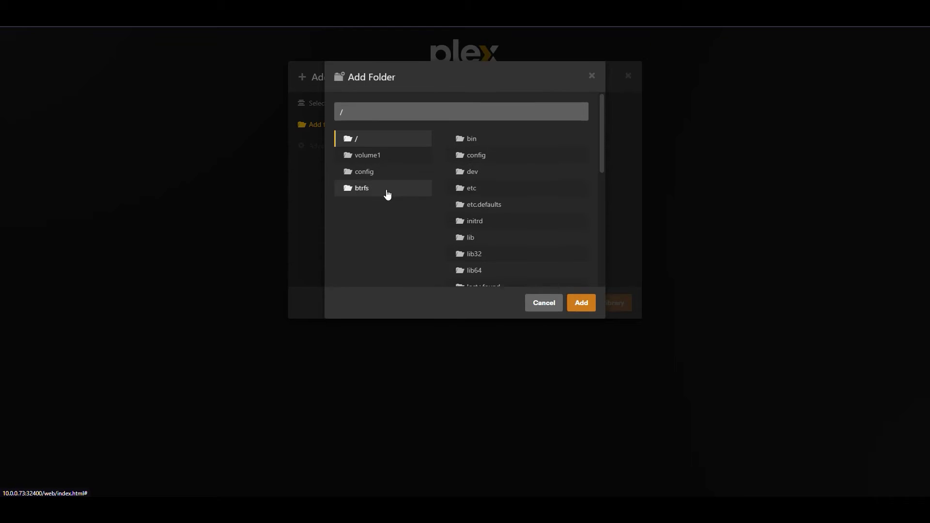
{"action": "left_click", "coordinate": [377, 159]}
{"action": "scroll", "coordinate": [486, 243], "scroll_direction": "down", "scroll_amount": 5}
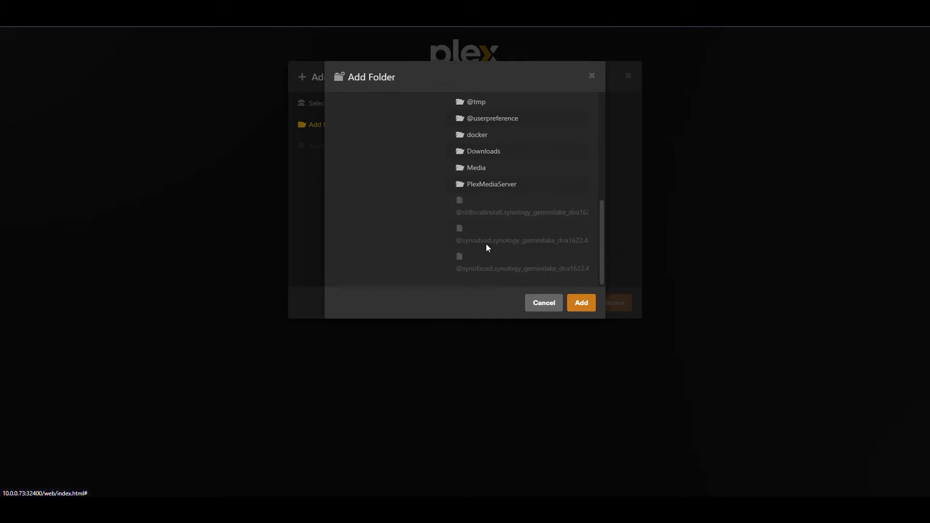
{"action": "left_click", "coordinate": [481, 169]}
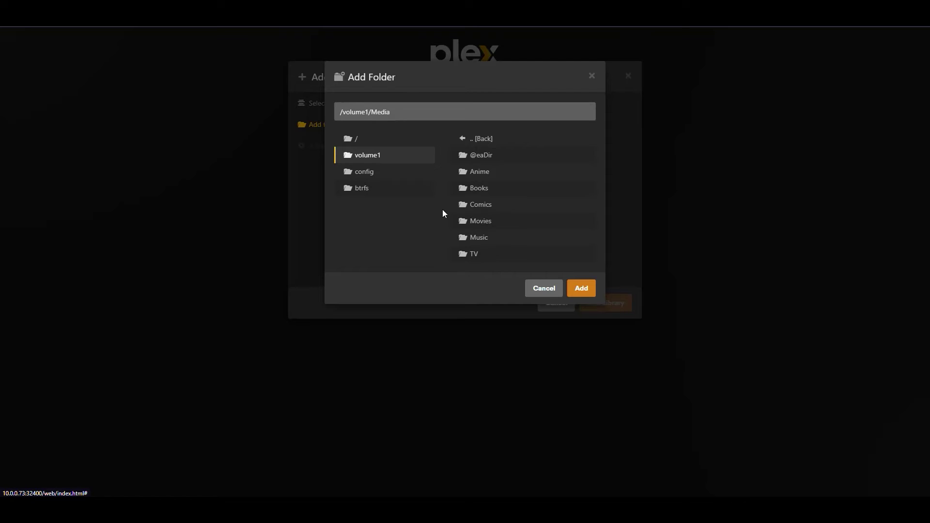
{"action": "left_click", "coordinate": [486, 223]}
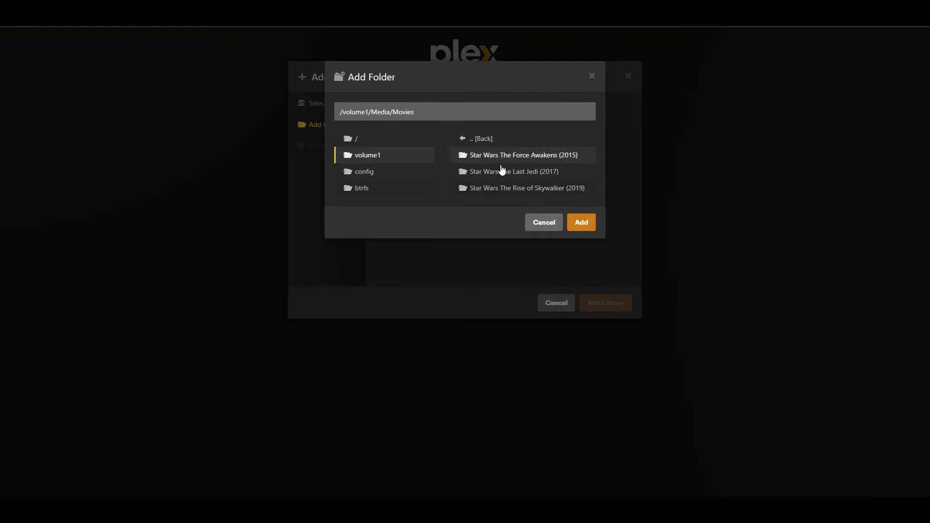
{"action": "left_click", "coordinate": [582, 227]}
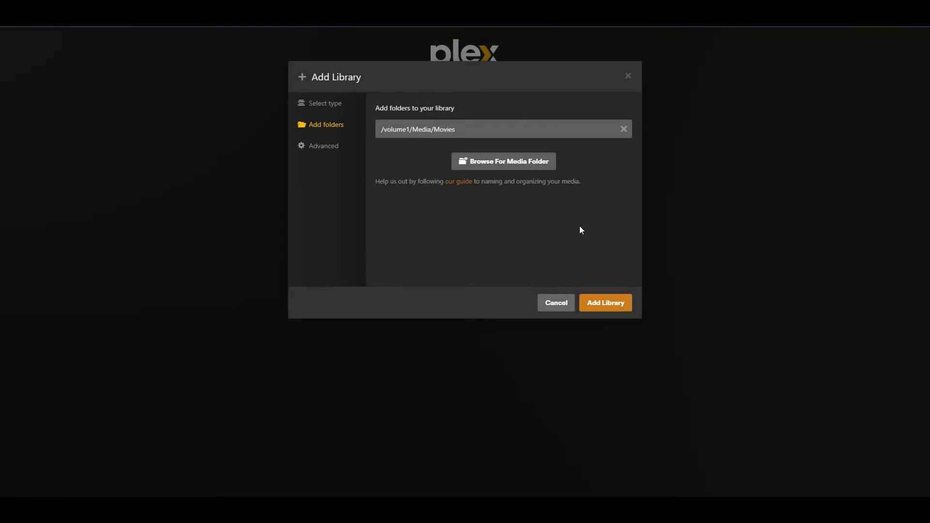
{"action": "left_click", "coordinate": [610, 309]}
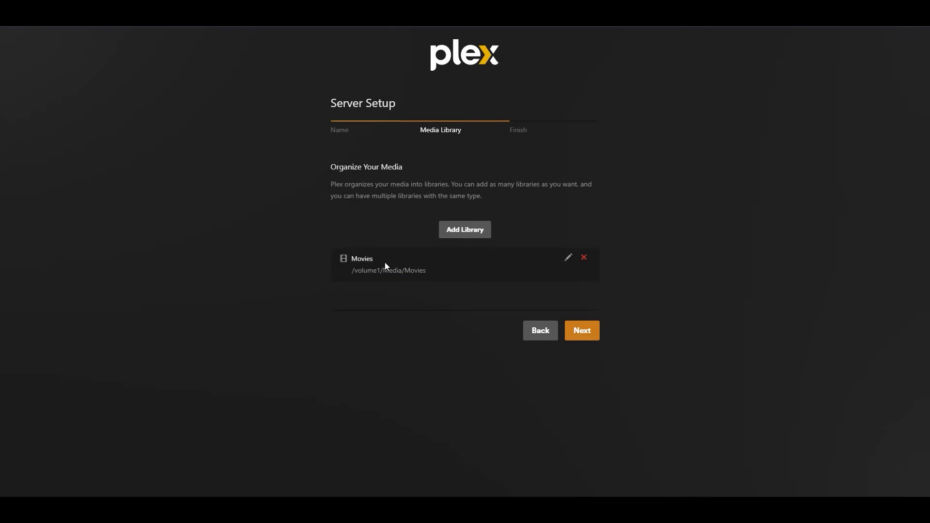
{"action": "left_click_drag", "start_coordinate": [433, 271], "coordinate": [353, 274]}
{"action": "left_click", "coordinate": [407, 293]}
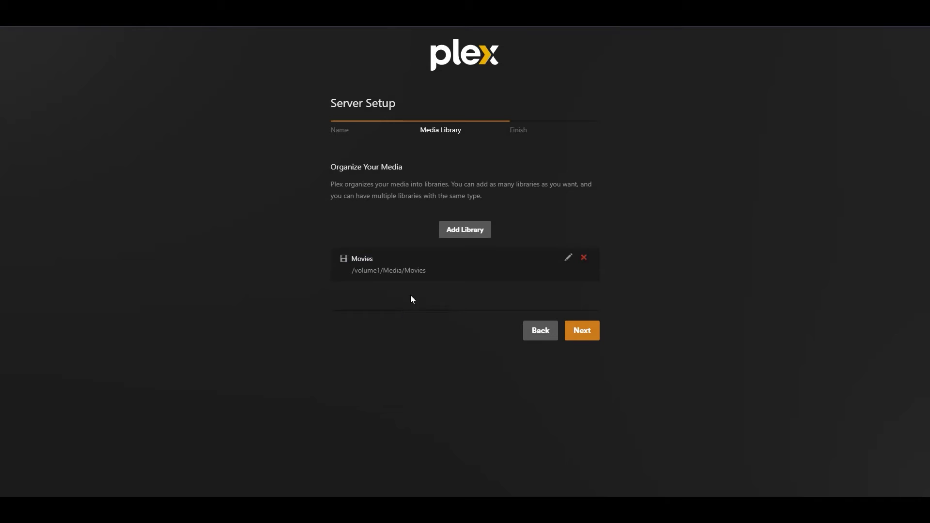
Start a new TV Shows-type library and name it Anime.
{"action": "left_click", "coordinate": [461, 233]}
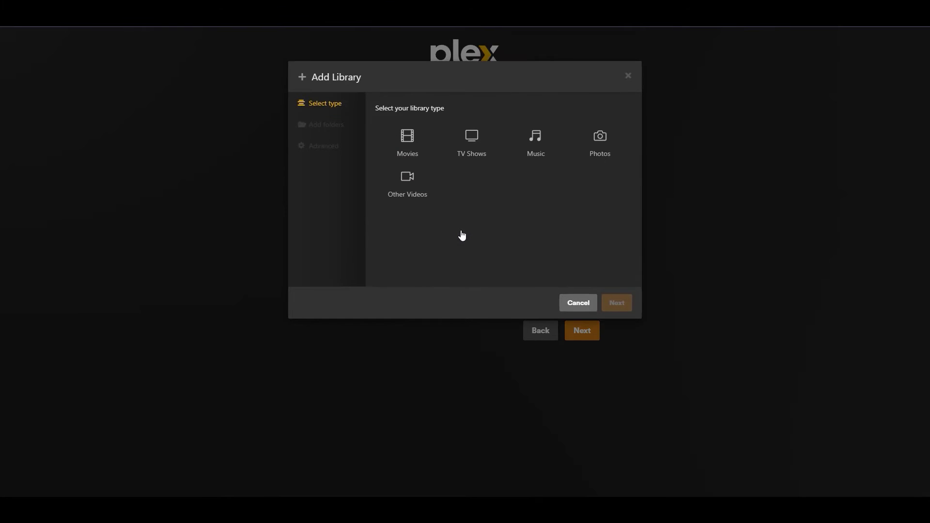
{"action": "left_click", "coordinate": [469, 141]}
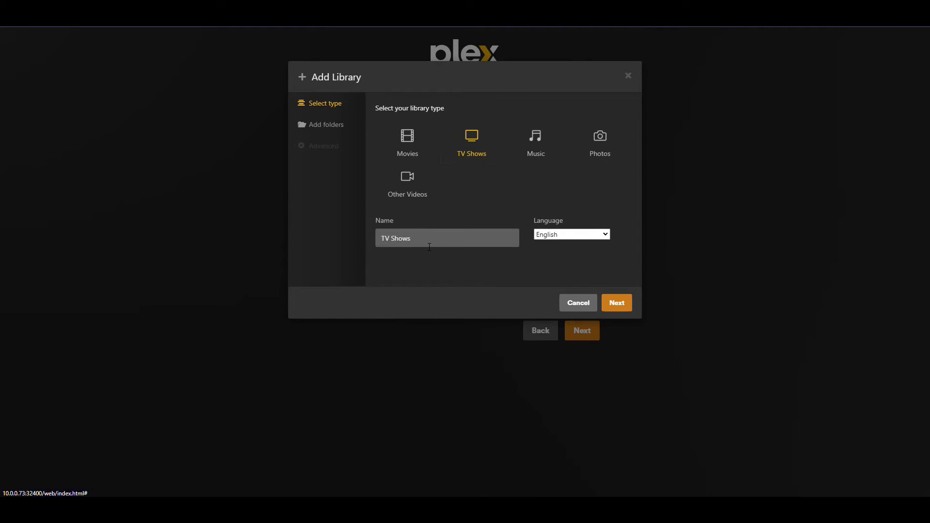
{"action": "type", "text": "Anime"}
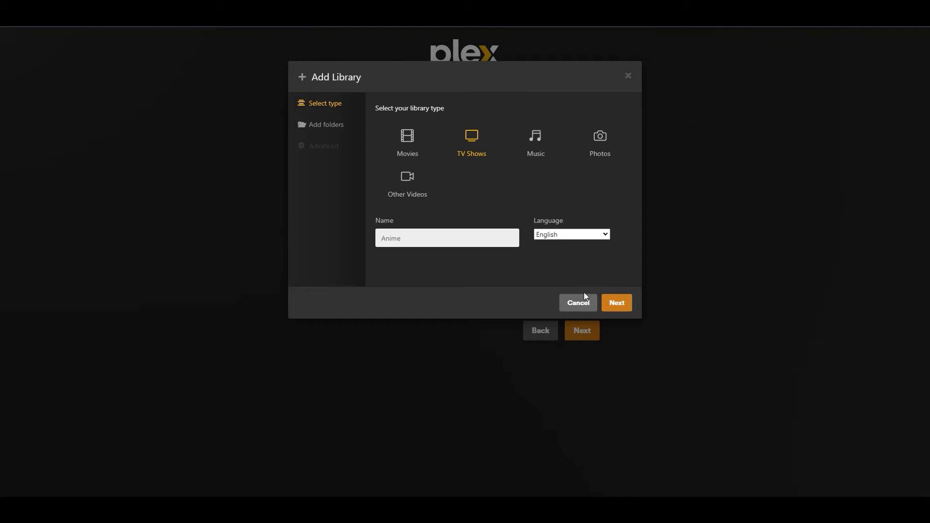
{"action": "left_click", "coordinate": [616, 303]}
Point the Anime library at /volume1/Media/Anime and create it.
{"action": "left_click", "coordinate": [515, 138]}
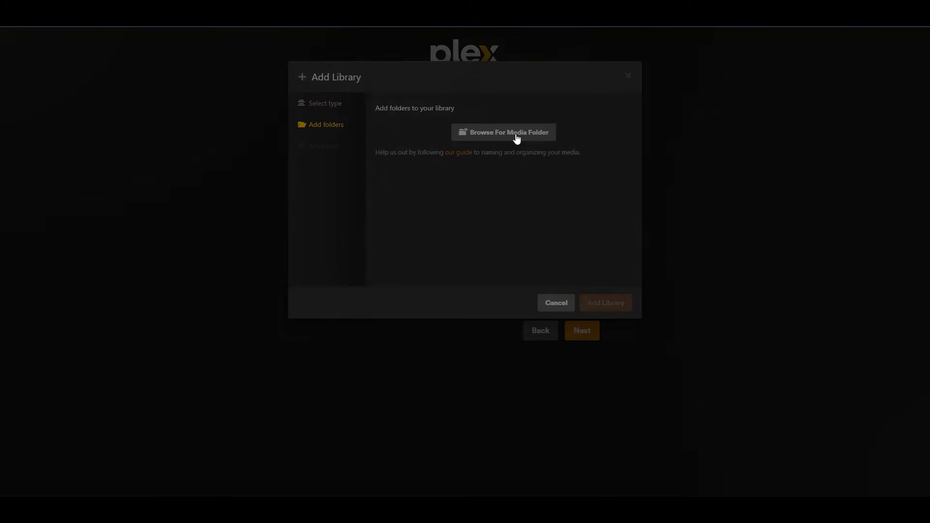
{"action": "left_click", "coordinate": [373, 155]}
{"action": "scroll", "coordinate": [499, 254], "scroll_direction": "down", "scroll_amount": 5}
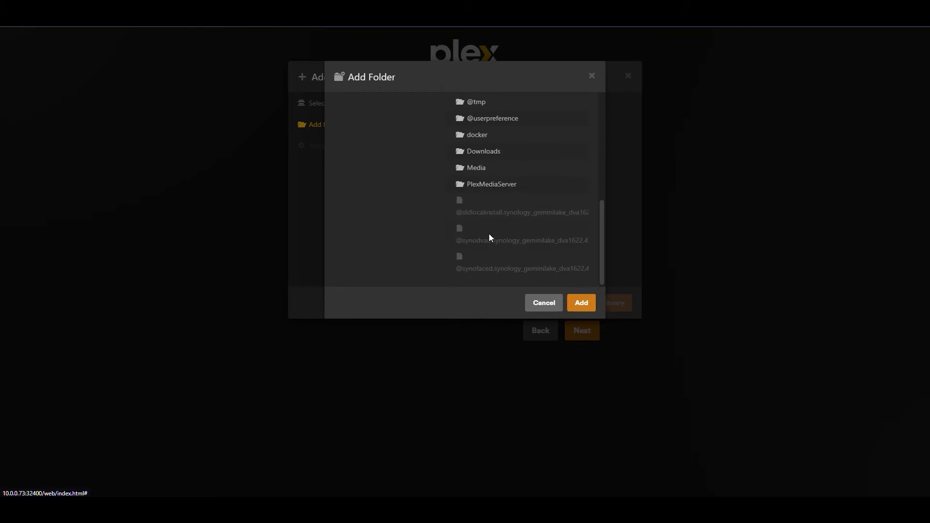
{"action": "left_click", "coordinate": [480, 173]}
{"action": "left_click", "coordinate": [479, 176]}
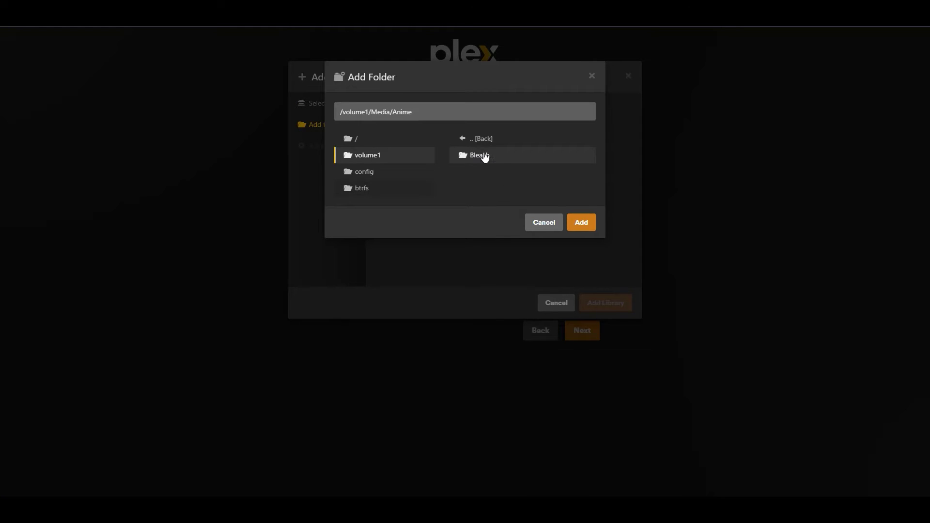
{"action": "left_click", "coordinate": [574, 222]}
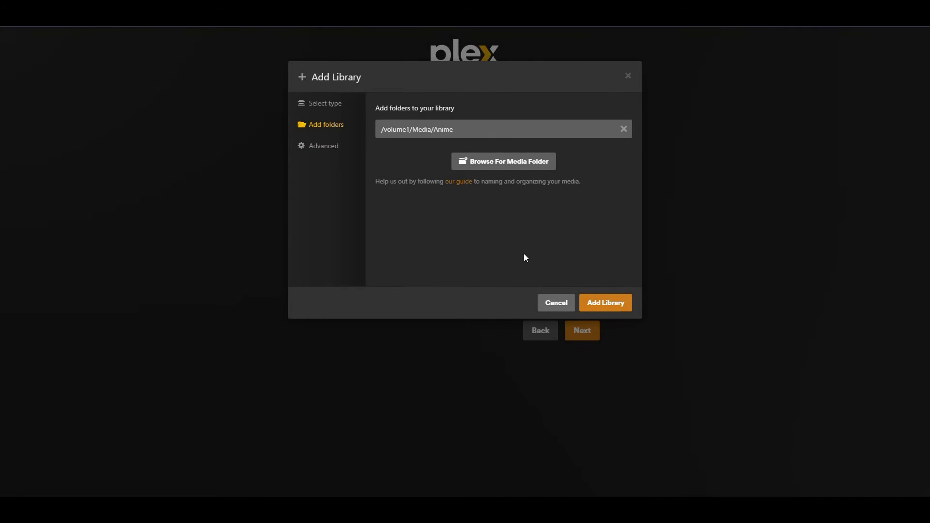
{"action": "left_click", "coordinate": [611, 305]}
{"action": "left_click_drag", "start_coordinate": [436, 315], "coordinate": [426, 382]}
{"action": "left_click", "coordinate": [429, 378]}
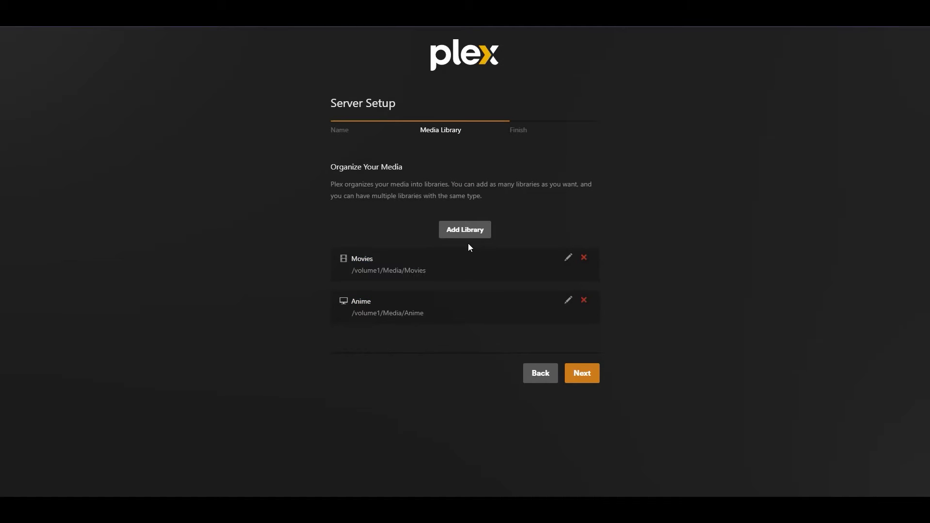
Create a TV Shows library using the /volume1/Media/TV folder.
{"action": "left_click", "coordinate": [463, 229]}
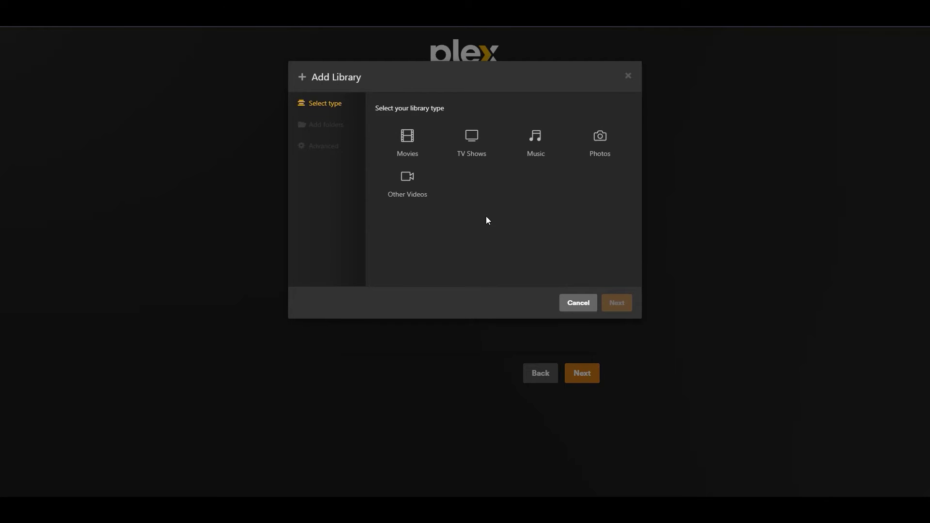
{"action": "left_click", "coordinate": [474, 141]}
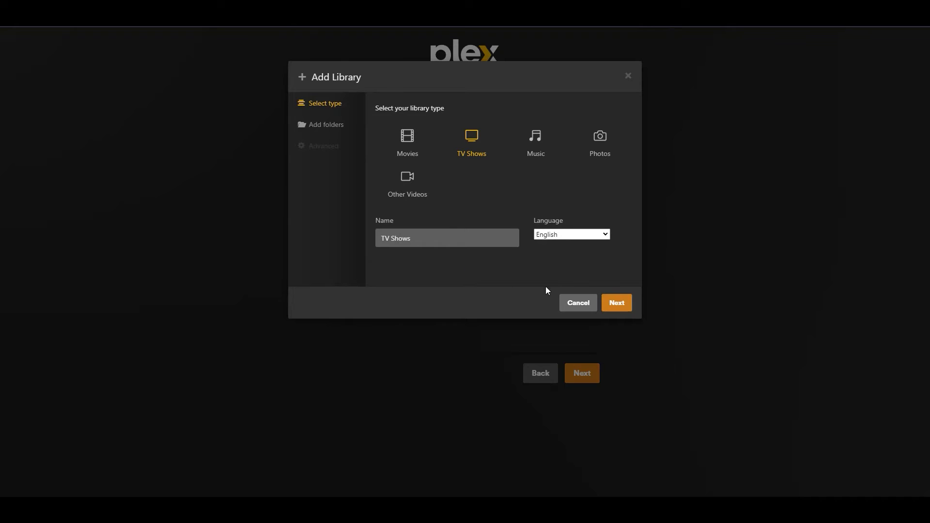
{"action": "left_click", "coordinate": [616, 303]}
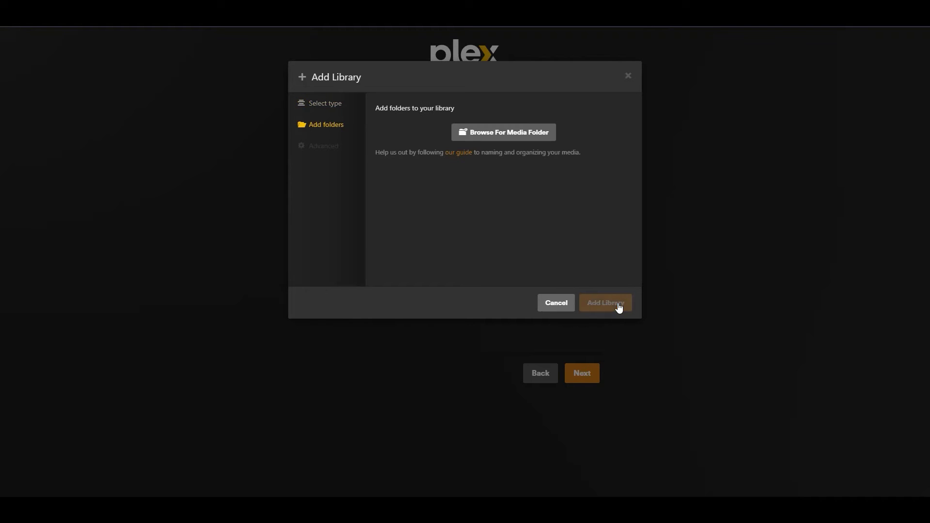
{"action": "left_click", "coordinate": [507, 138]}
{"action": "left_click", "coordinate": [359, 155]}
{"action": "scroll", "coordinate": [503, 244], "scroll_direction": "down", "scroll_amount": 3}
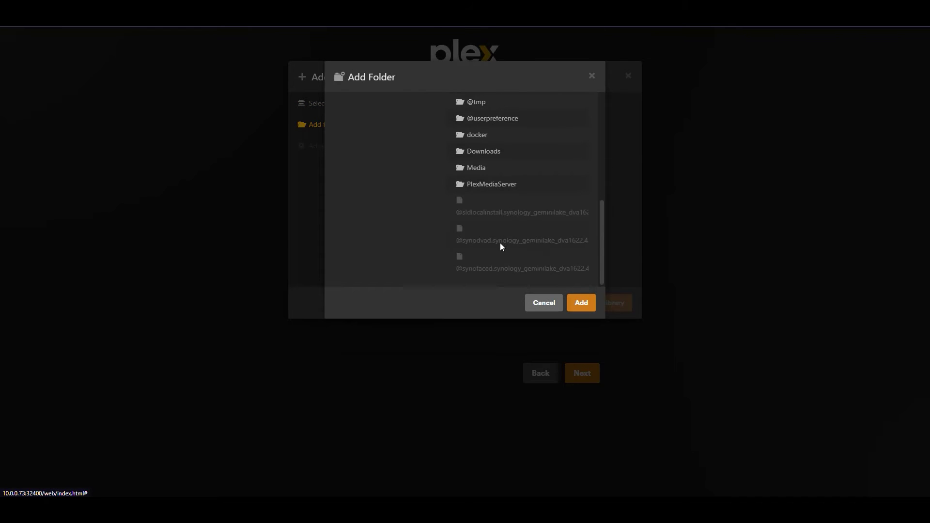
{"action": "left_click", "coordinate": [478, 169]}
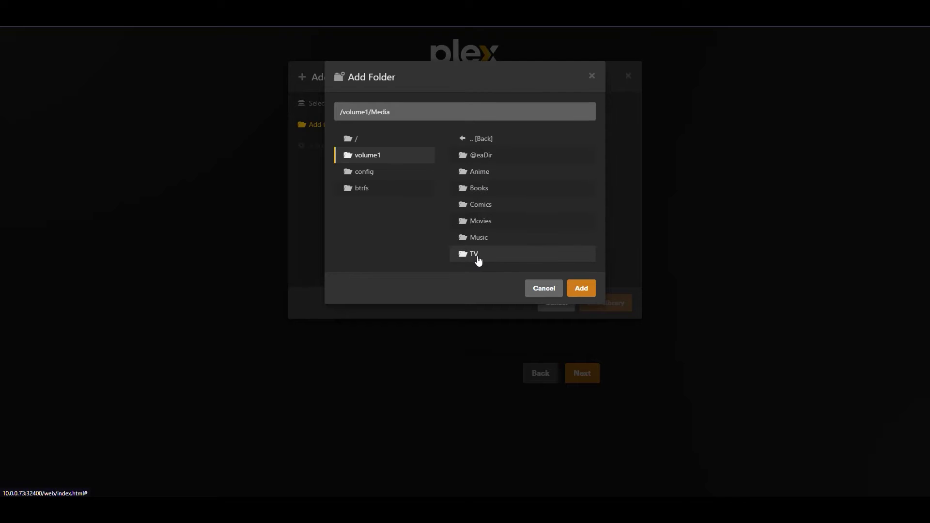
{"action": "left_click", "coordinate": [476, 254]}
{"action": "left_click", "coordinate": [582, 226]}
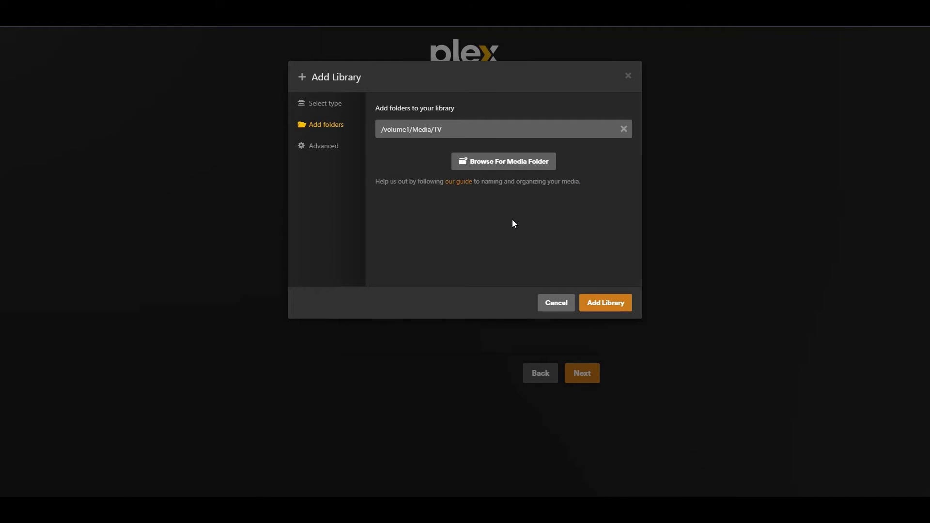
{"action": "left_click", "coordinate": [617, 306]}
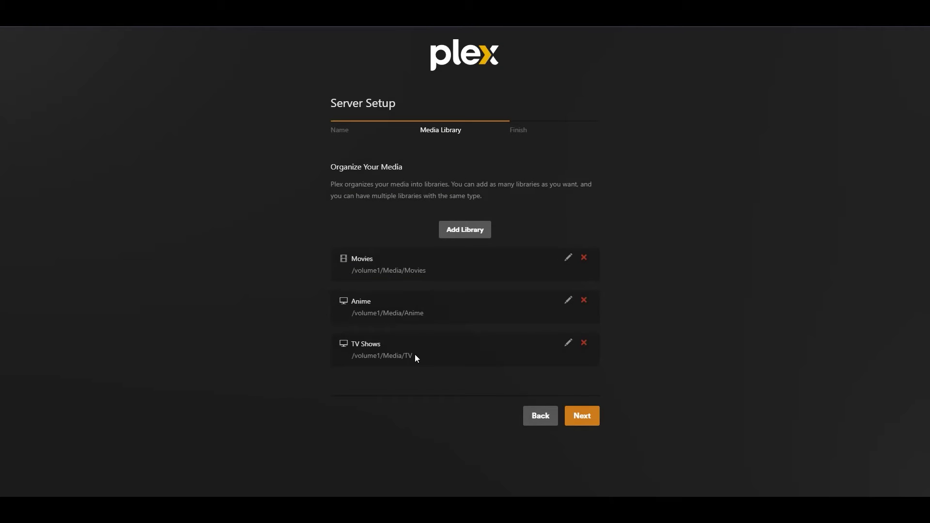
{"action": "left_click", "coordinate": [466, 234]}
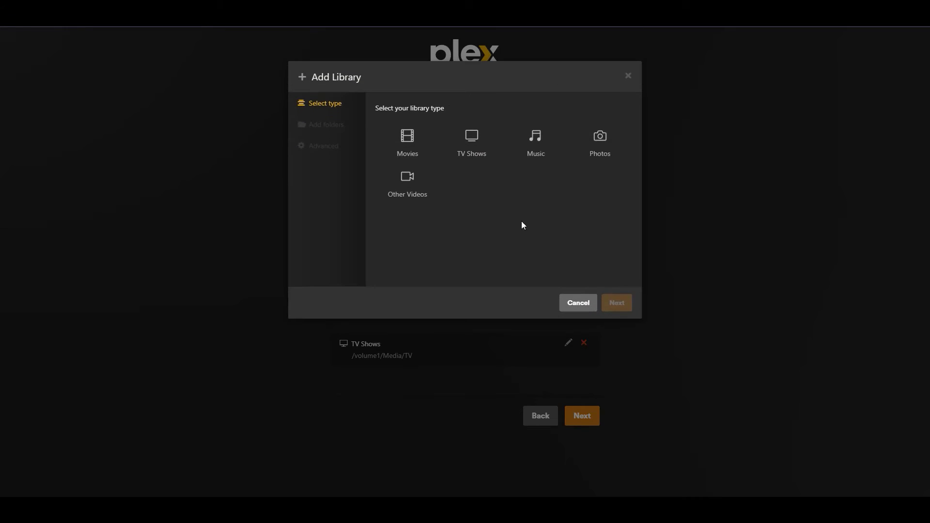
Create a Music-type library reading from /volume1/Media/Music.
{"action": "left_click", "coordinate": [536, 146]}
{"action": "left_click", "coordinate": [535, 146]}
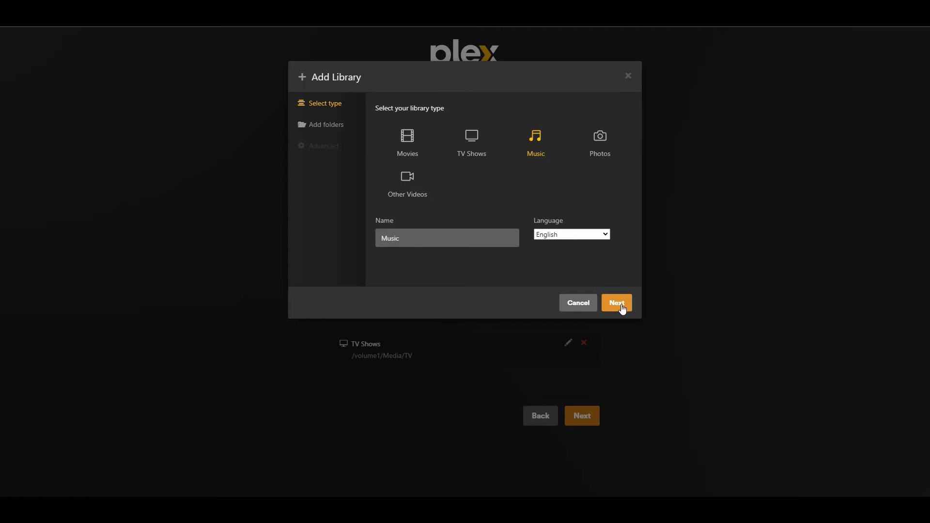
{"action": "left_click", "coordinate": [614, 300]}
{"action": "left_click", "coordinate": [516, 140]}
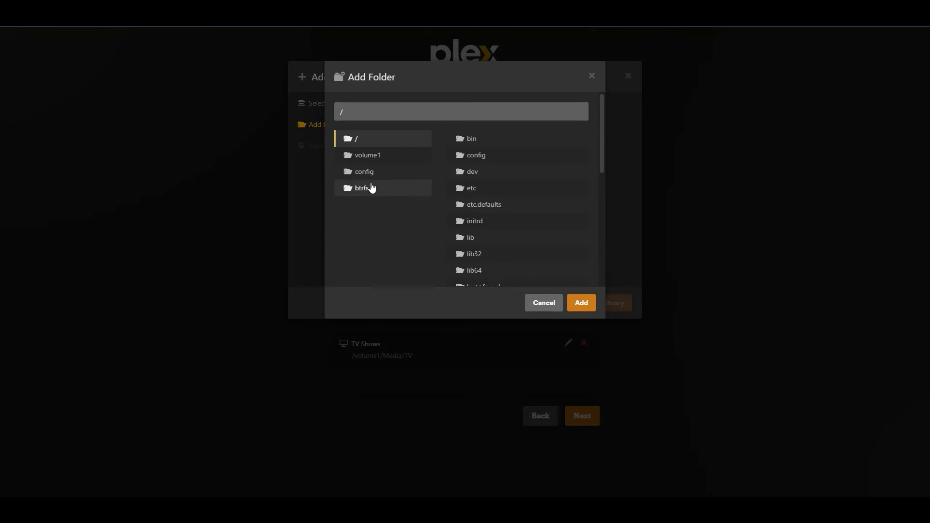
{"action": "left_click", "coordinate": [369, 155]}
{"action": "scroll", "coordinate": [508, 242], "scroll_direction": "down", "scroll_amount": 3}
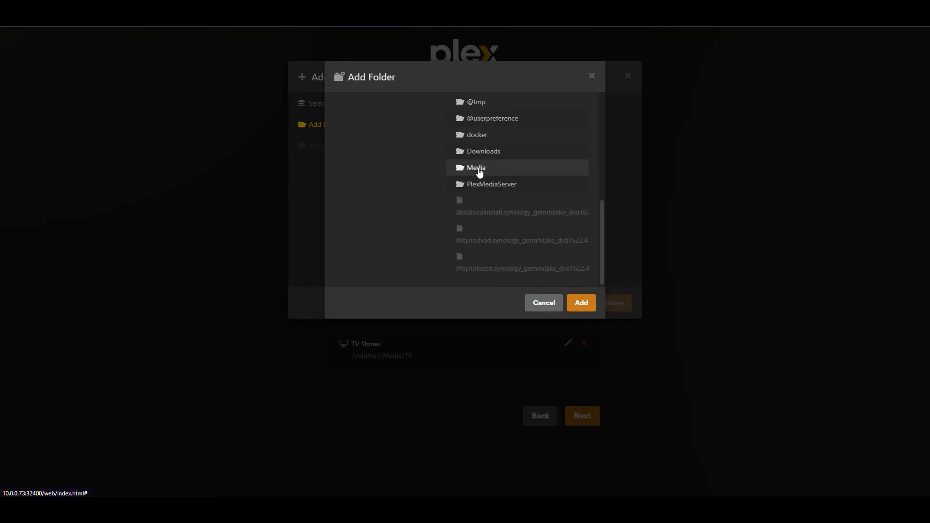
{"action": "left_click", "coordinate": [478, 168]}
{"action": "left_click", "coordinate": [485, 241]}
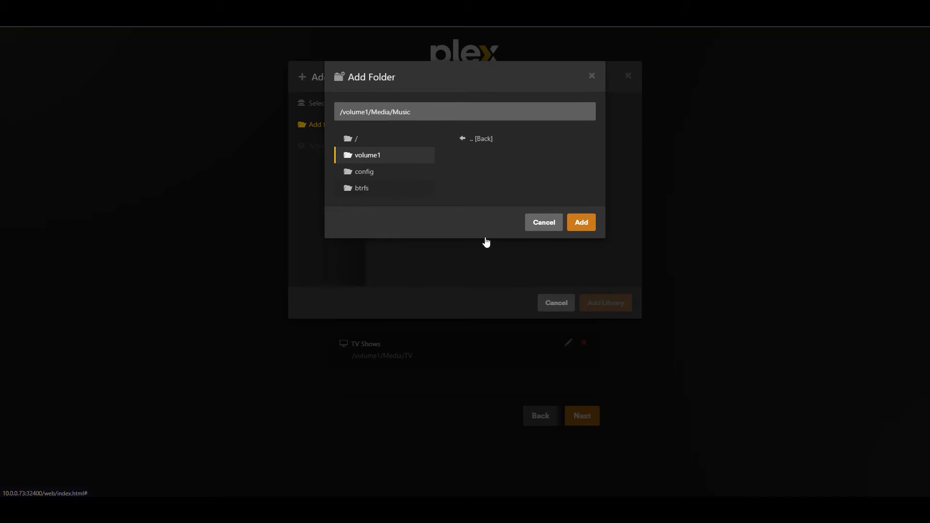
{"action": "left_click", "coordinate": [581, 226]}
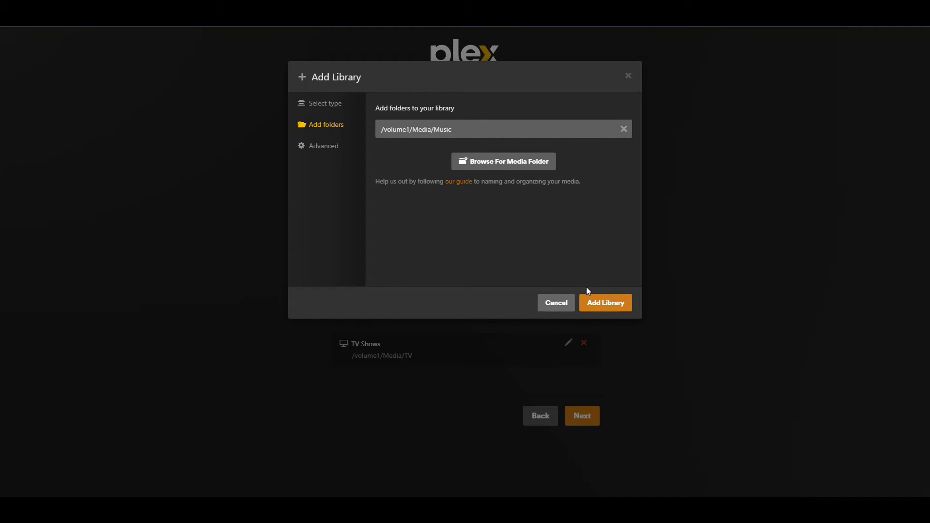
{"action": "left_click", "coordinate": [607, 304]}
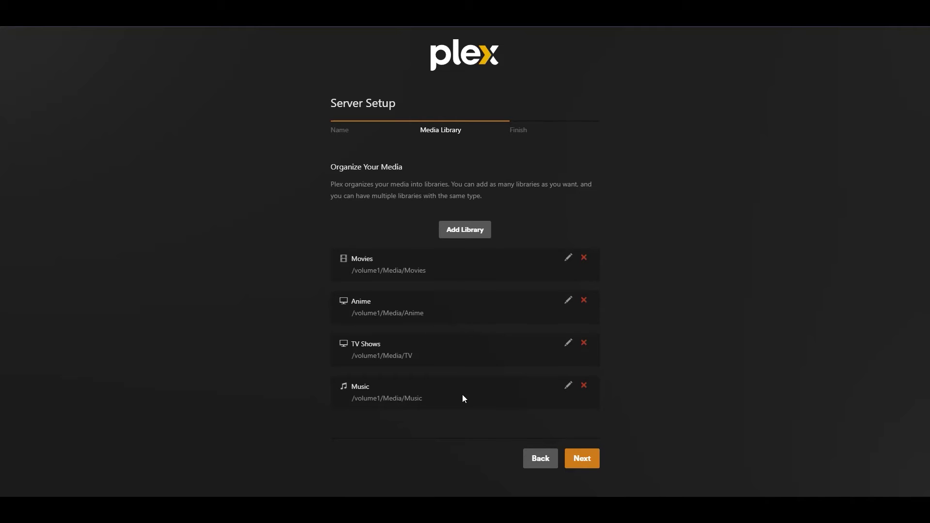
Move past the Media Library step and finish the Plex server setup.
{"action": "left_click", "coordinate": [582, 458]}
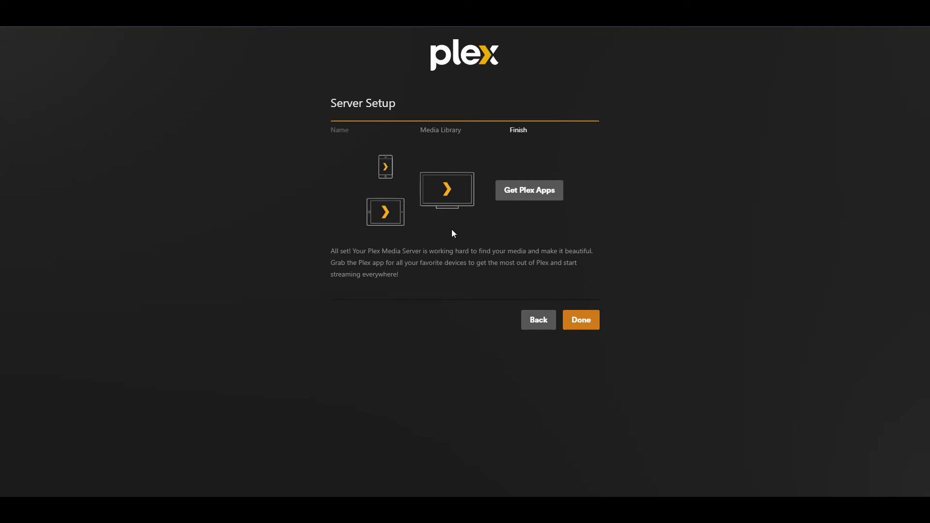
{"action": "left_click", "coordinate": [583, 321]}
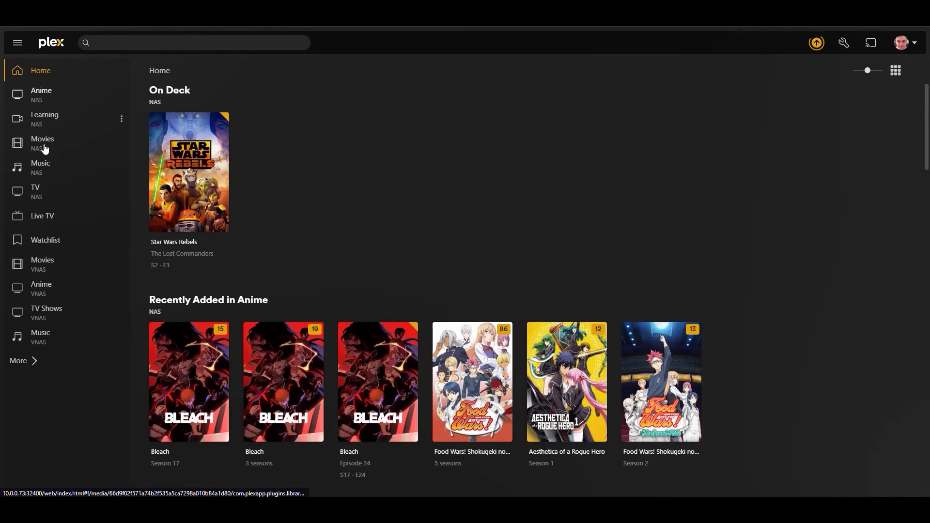
Open the VNAS Movies library and select Star Wars: Episode VIII - The Last Jedi.
{"action": "left_click", "coordinate": [45, 269]}
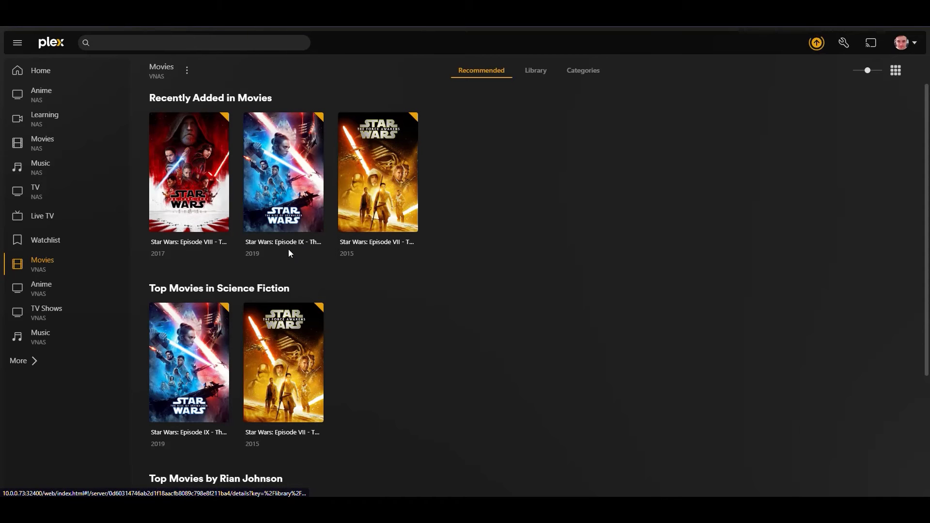
{"action": "left_click", "coordinate": [202, 218]}
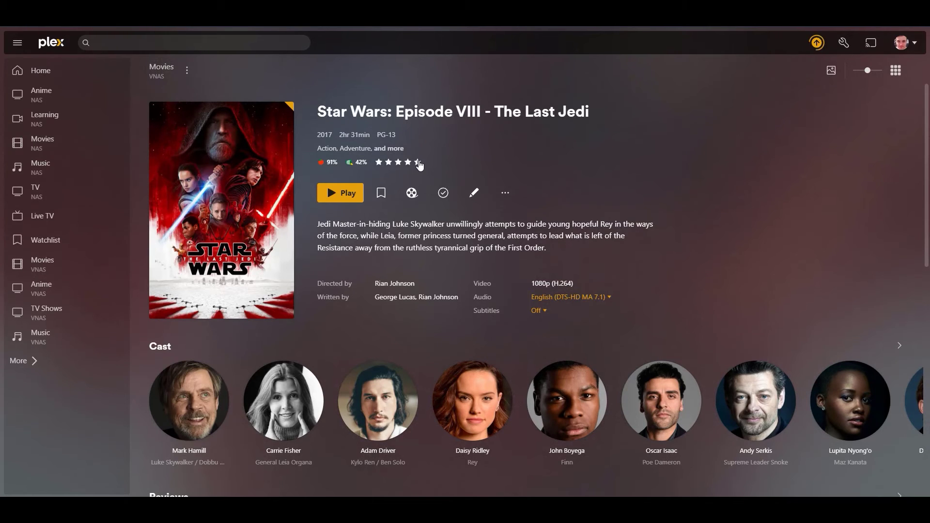
Rate The Last Jedi 4.5 stars, then check its extra actions and audio tracks.
{"action": "left_click", "coordinate": [417, 164]}
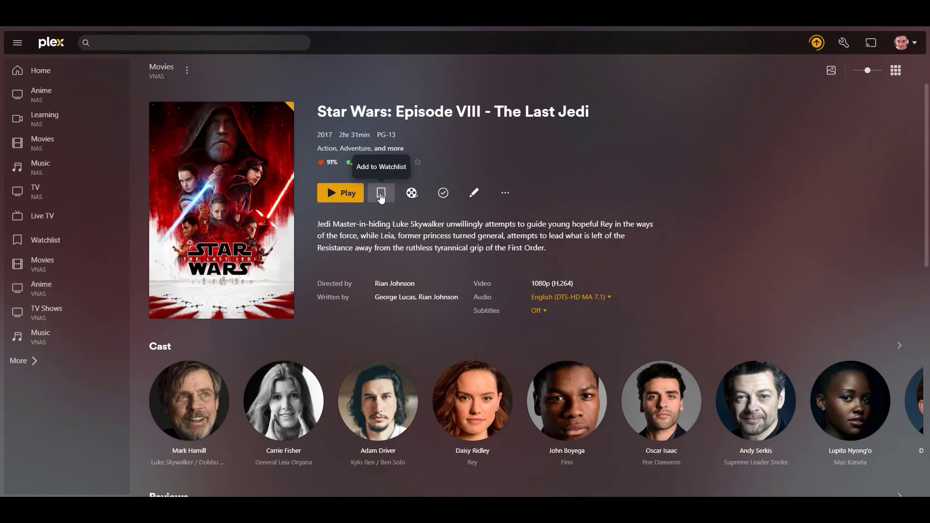
{"action": "left_click", "coordinate": [505, 193]}
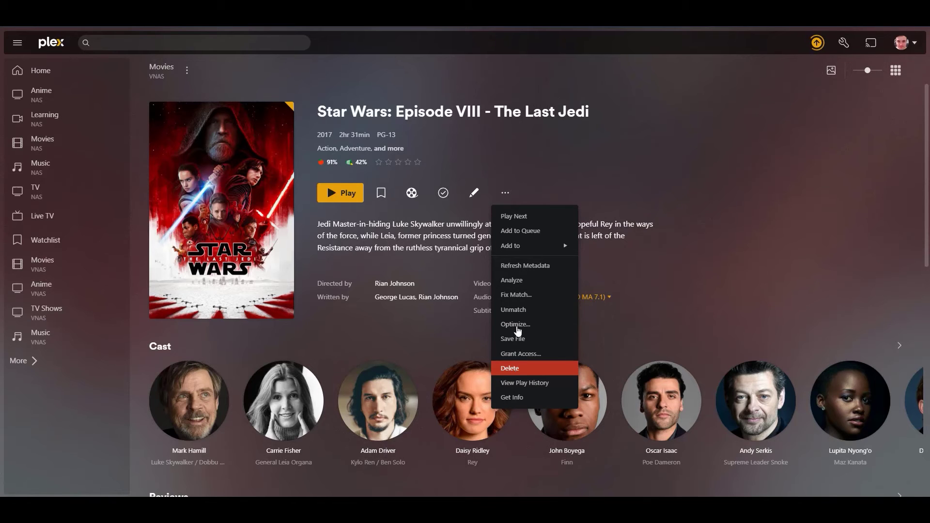
{"action": "left_click", "coordinate": [718, 179]}
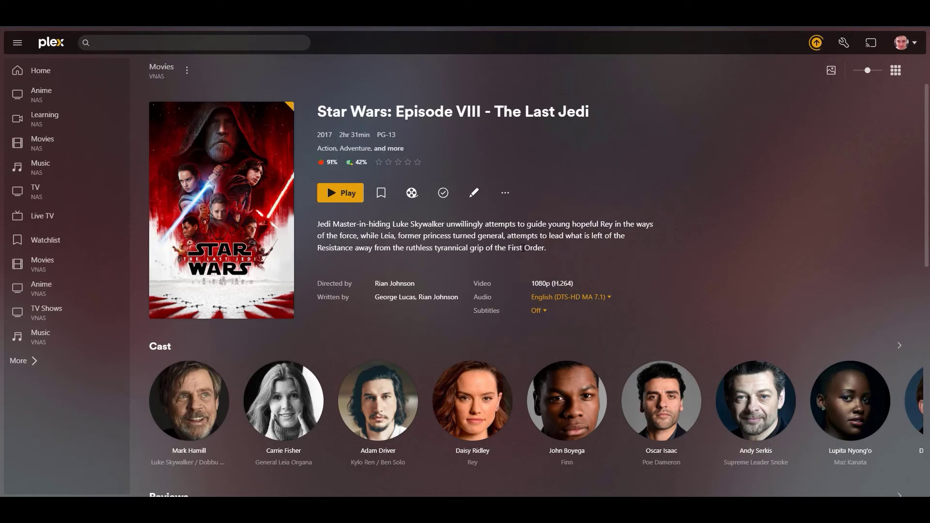
{"action": "left_click", "coordinate": [610, 298]}
Set The Last Jedi's subtitles from Off to English (PGS).
{"action": "left_click", "coordinate": [540, 311]}
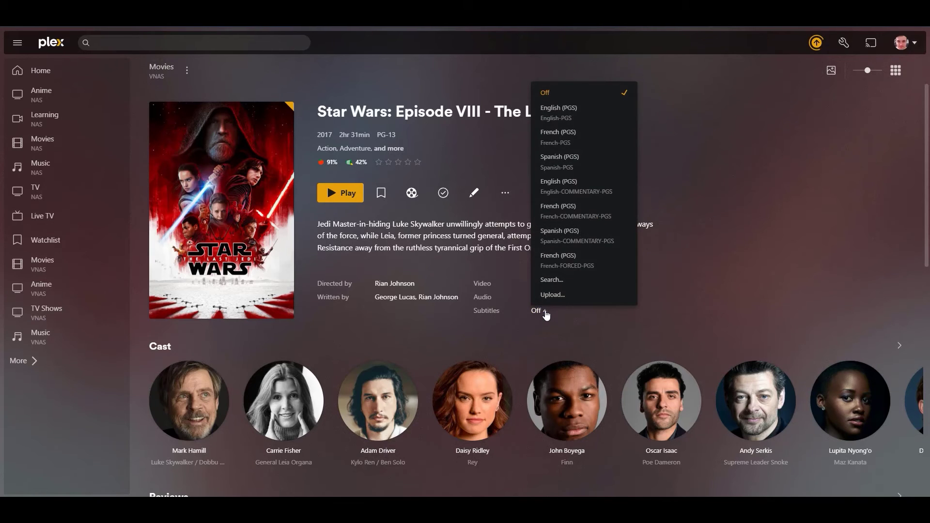
{"action": "left_click", "coordinate": [594, 297]}
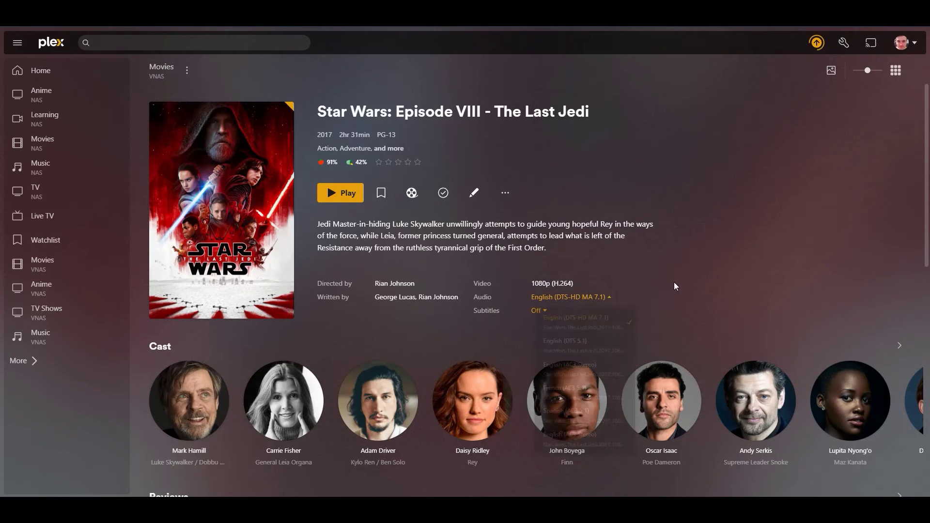
{"action": "left_click", "coordinate": [543, 313]}
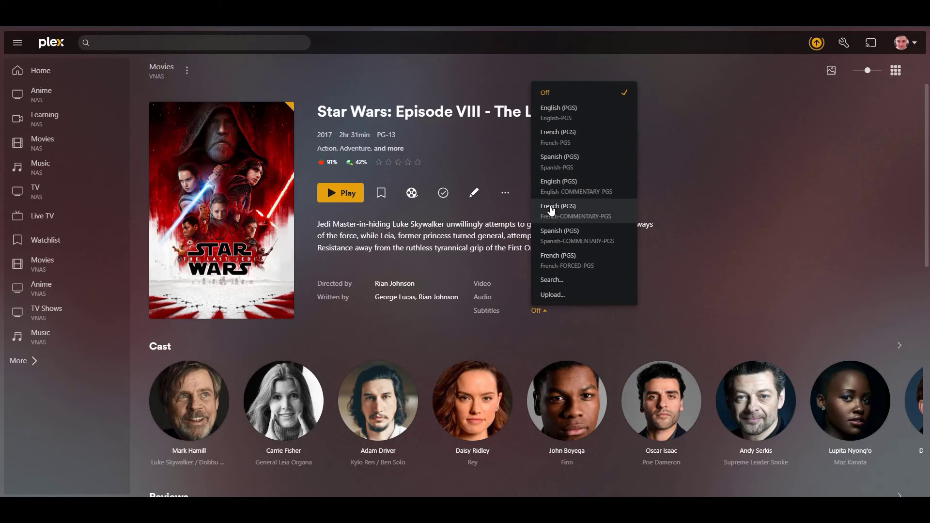
{"action": "left_click", "coordinate": [566, 121]}
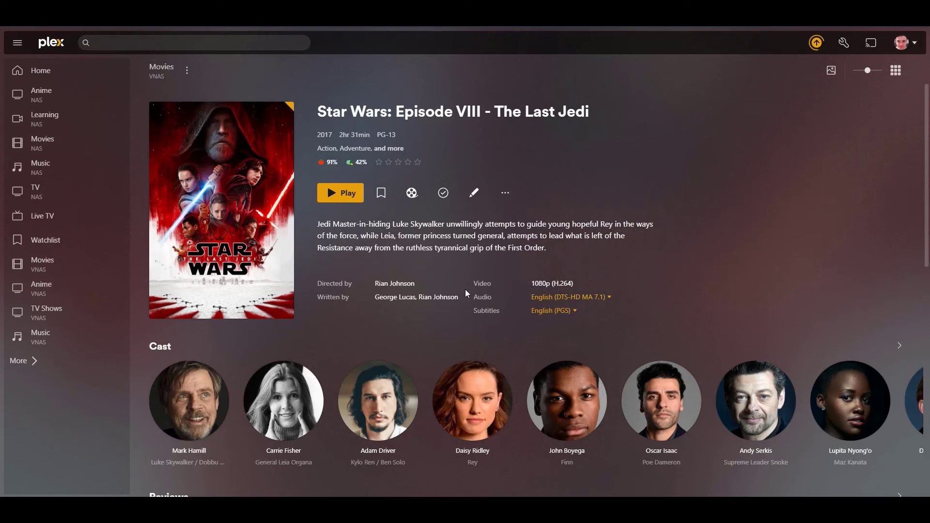
{"action": "scroll", "coordinate": [453, 301], "scroll_direction": "down", "scroll_amount": 4}
{"action": "scroll", "coordinate": [452, 308], "scroll_direction": "up", "scroll_amount": 1}
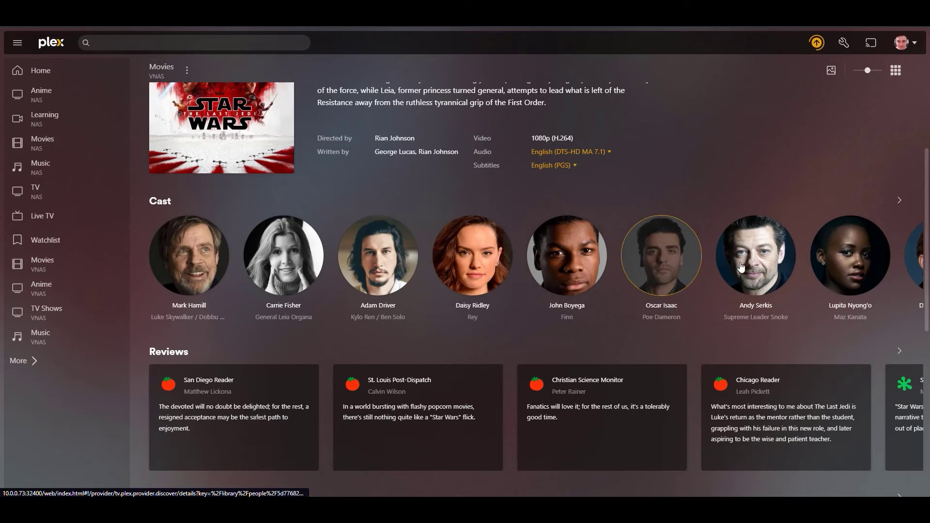
{"action": "left_click", "coordinate": [189, 269]}
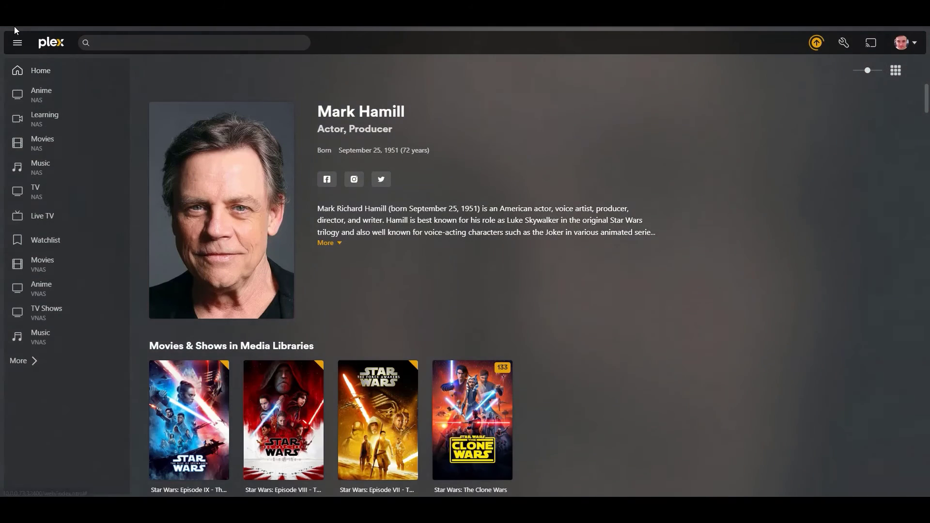
{"action": "key", "text": "alt+Left"}
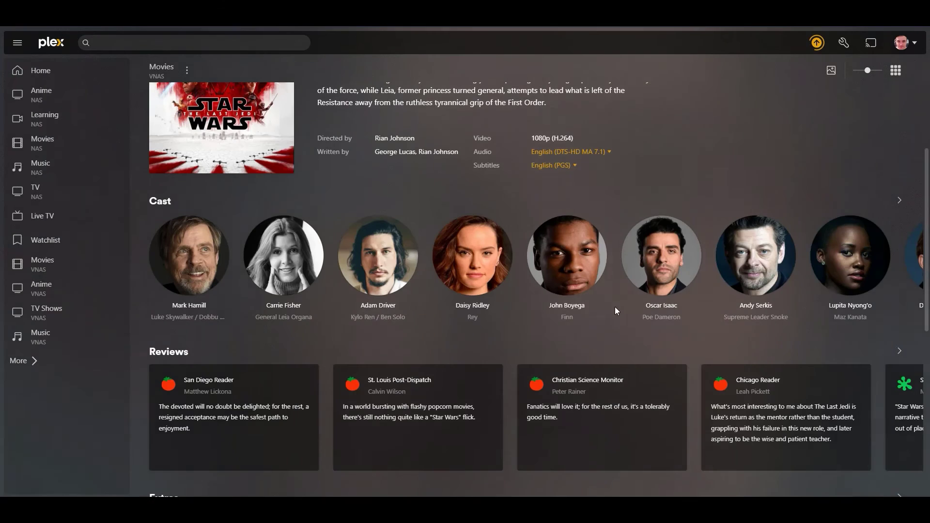
{"action": "scroll", "coordinate": [506, 321], "scroll_direction": "down", "scroll_amount": 4}
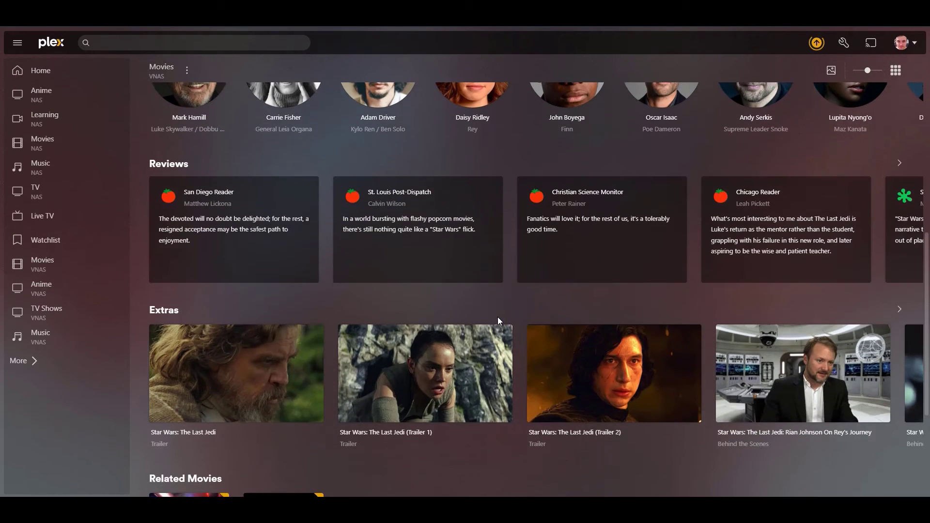
{"action": "scroll", "coordinate": [327, 275], "scroll_direction": "down", "scroll_amount": 3}
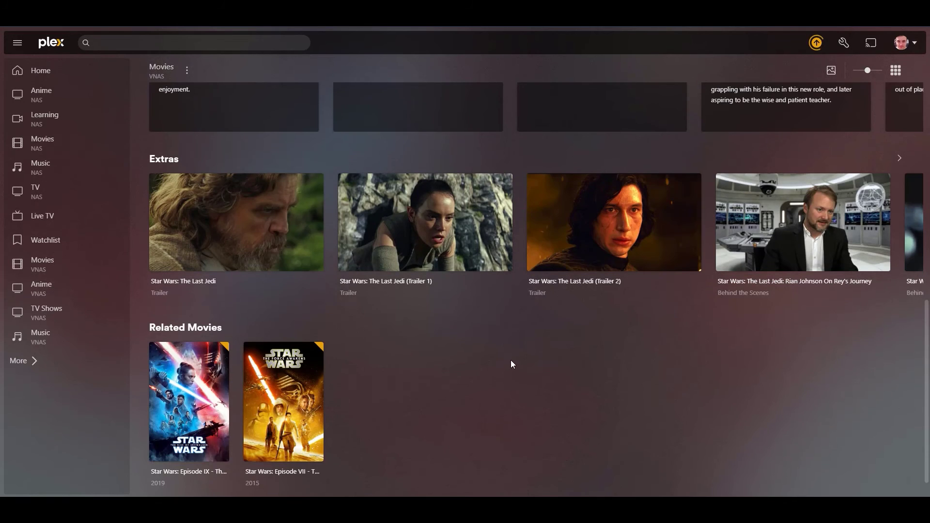
{"action": "scroll", "coordinate": [510, 360], "scroll_direction": "up", "scroll_amount": 7}
{"action": "scroll", "coordinate": [505, 369], "scroll_direction": "up", "scroll_amount": 3}
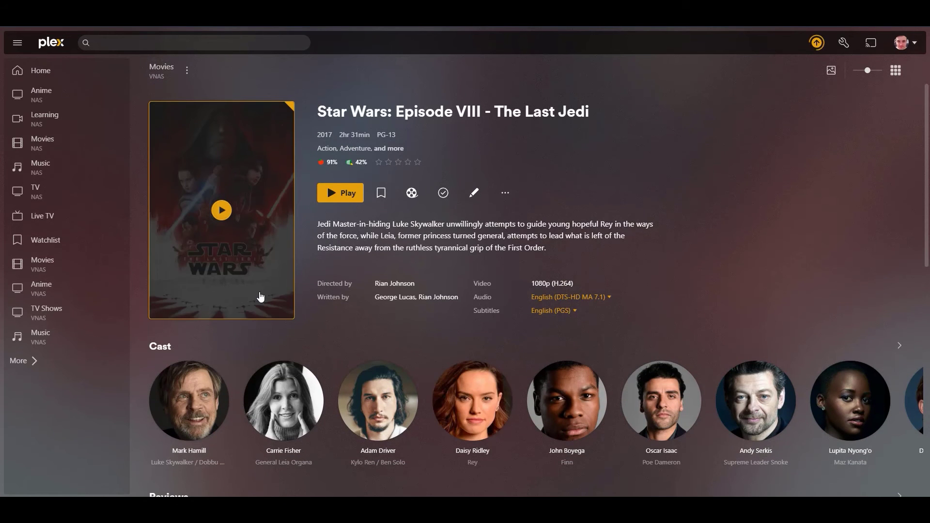
{"action": "left_click", "coordinate": [41, 288]}
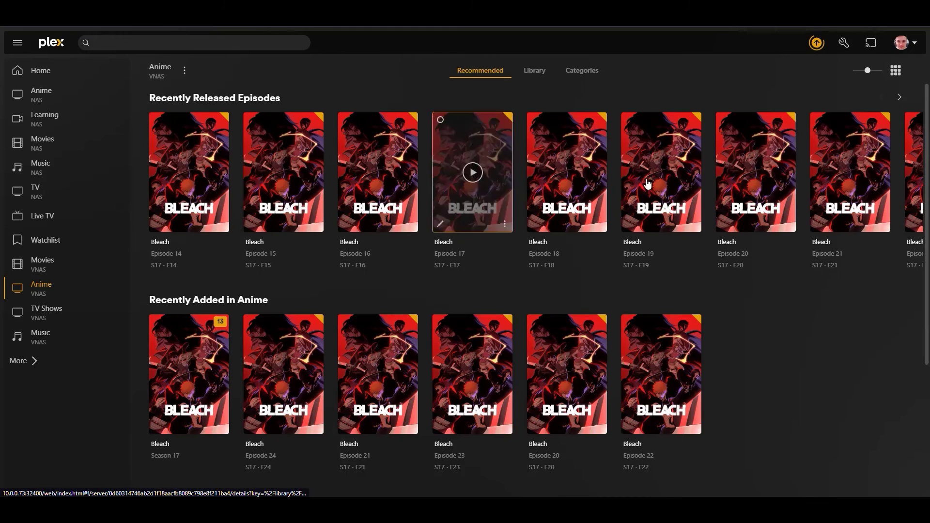
{"action": "left_click", "coordinate": [538, 77]}
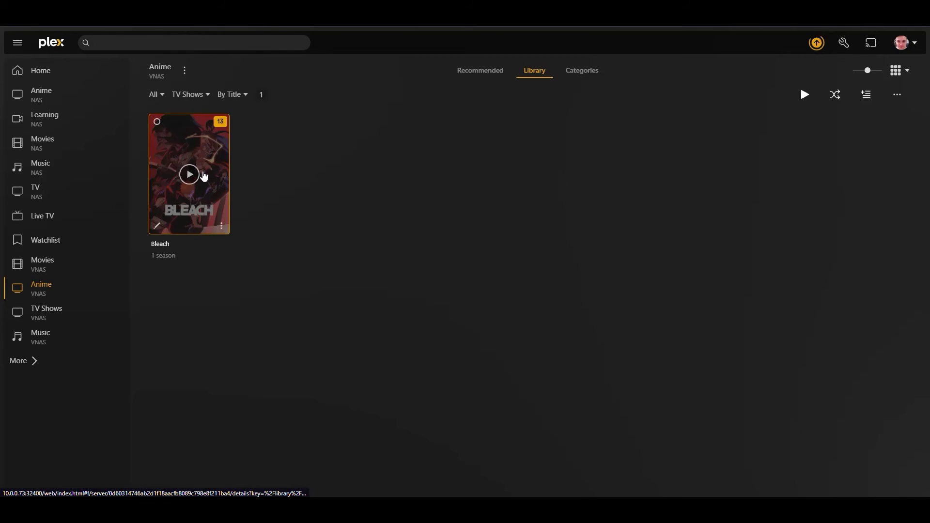
{"action": "left_click", "coordinate": [483, 74]}
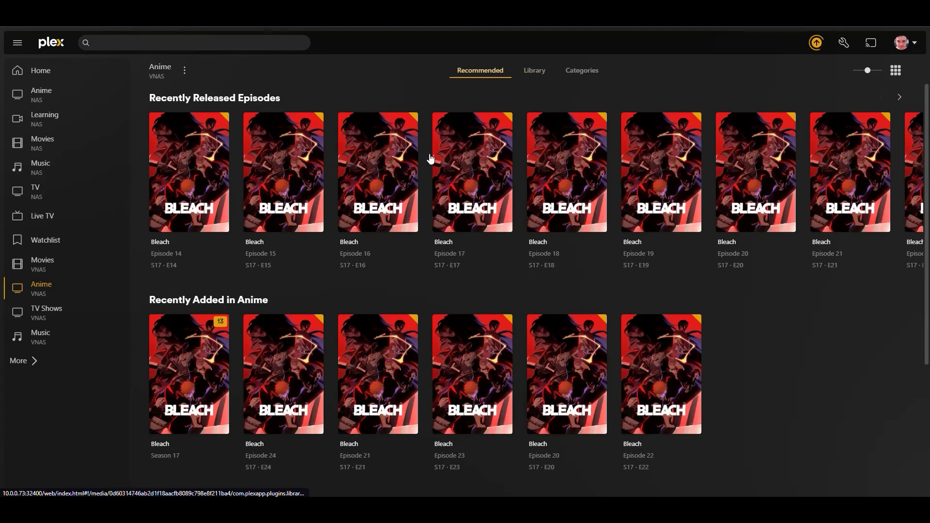
{"action": "left_click", "coordinate": [535, 71]}
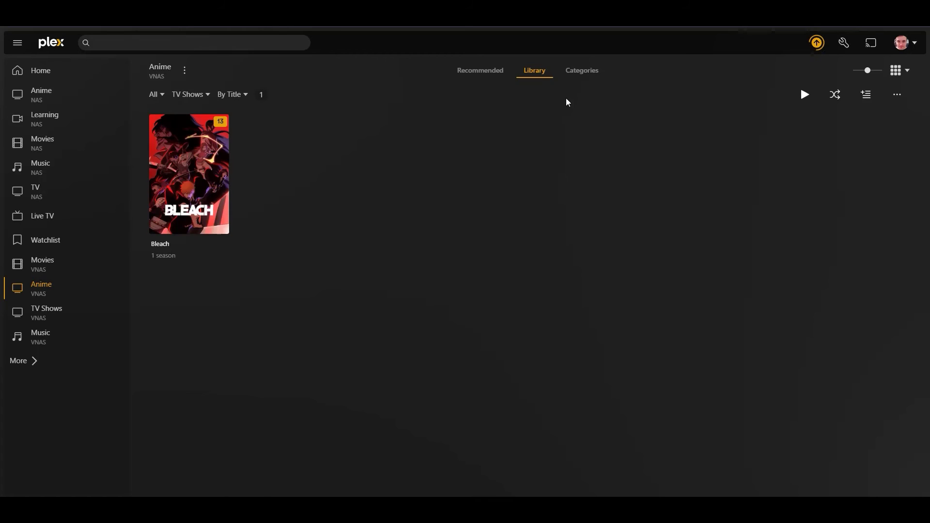
{"action": "left_click", "coordinate": [588, 74]}
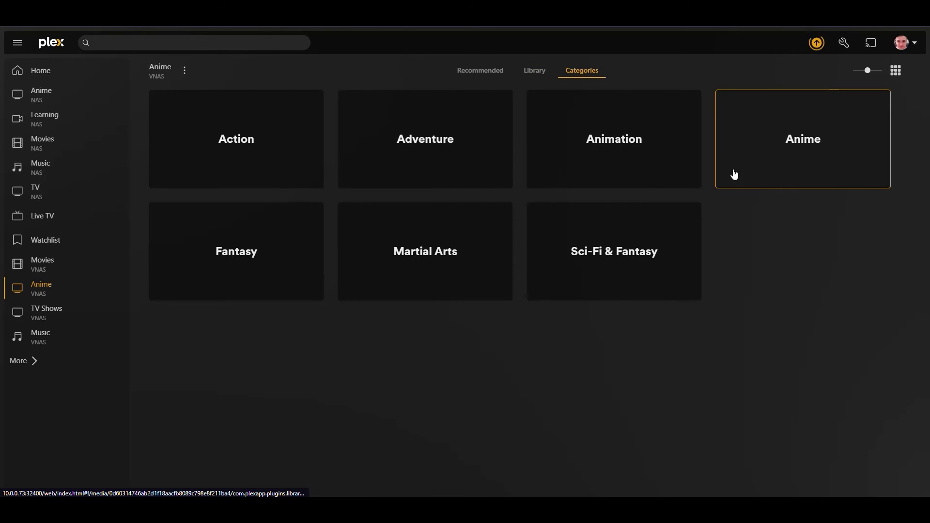
{"action": "left_click", "coordinate": [534, 73]}
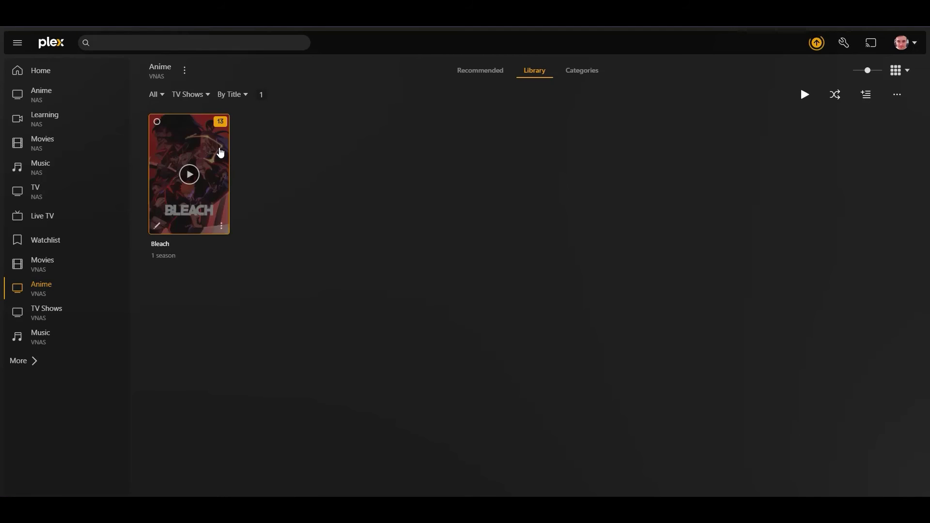
{"action": "left_click", "coordinate": [221, 153]}
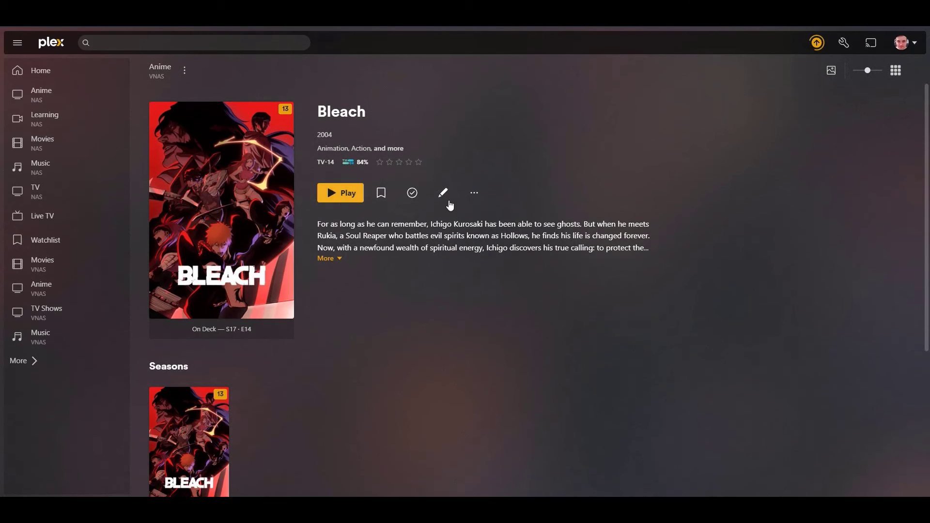
Open Bleach Season 17 from the show's page.
{"action": "scroll", "coordinate": [487, 208], "scroll_direction": "down", "scroll_amount": 3}
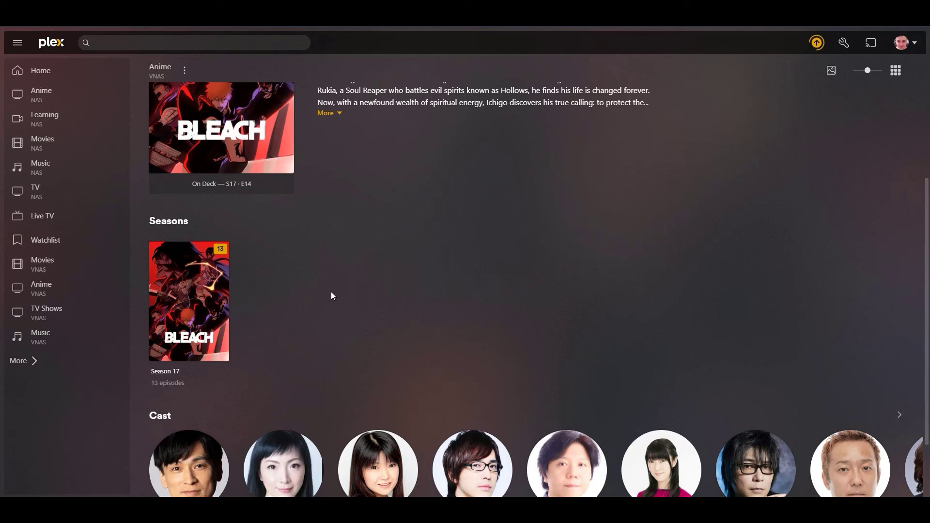
{"action": "mouse_move", "coordinate": [225, 278]}
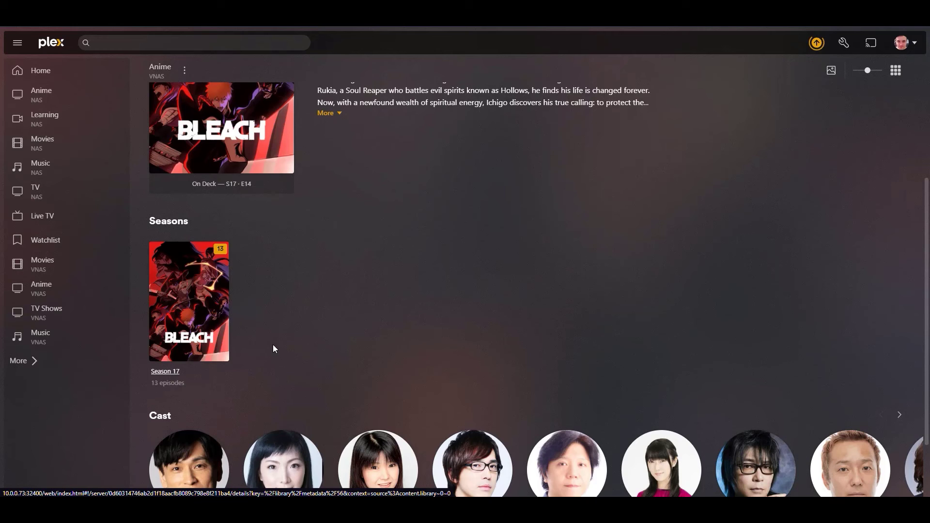
{"action": "left_click", "coordinate": [220, 306]}
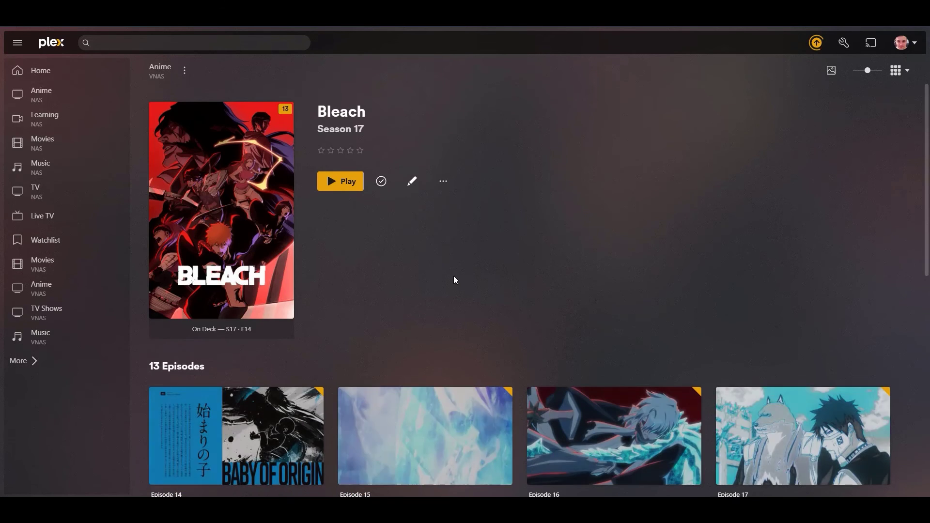
Scroll the Season 17 episode list and open Episode 14's details.
{"action": "scroll", "coordinate": [502, 228], "scroll_direction": "down", "scroll_amount": 4}
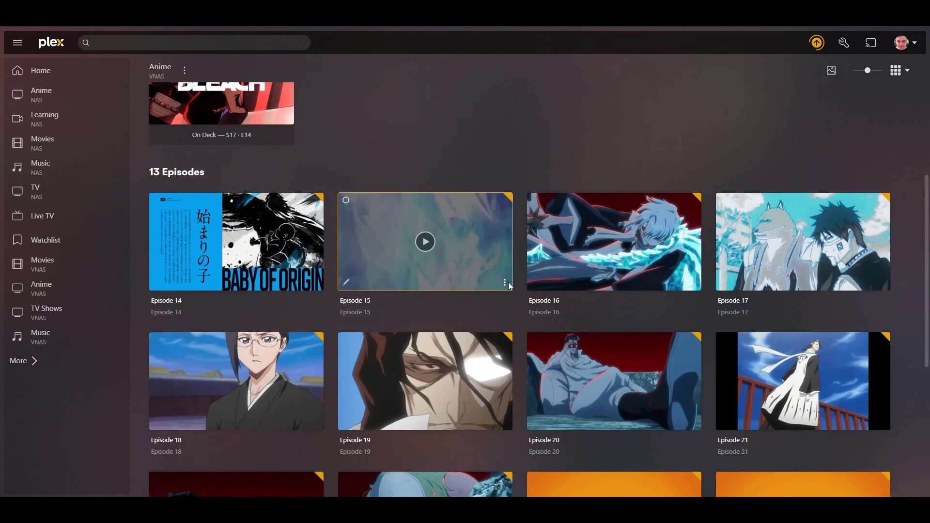
{"action": "scroll", "coordinate": [506, 281], "scroll_direction": "down", "scroll_amount": 5}
{"action": "scroll", "coordinate": [495, 286], "scroll_direction": "up", "scroll_amount": 9}
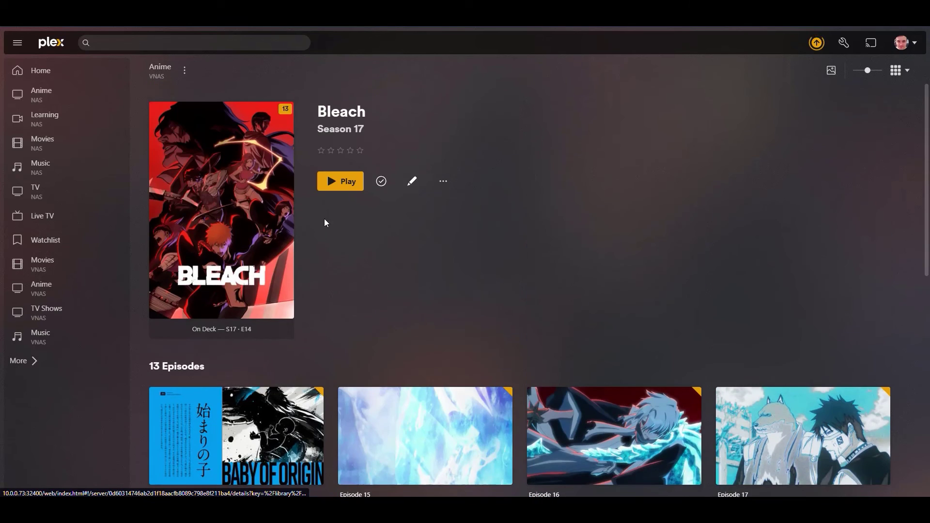
{"action": "scroll", "coordinate": [376, 261], "scroll_direction": "down", "scroll_amount": 6}
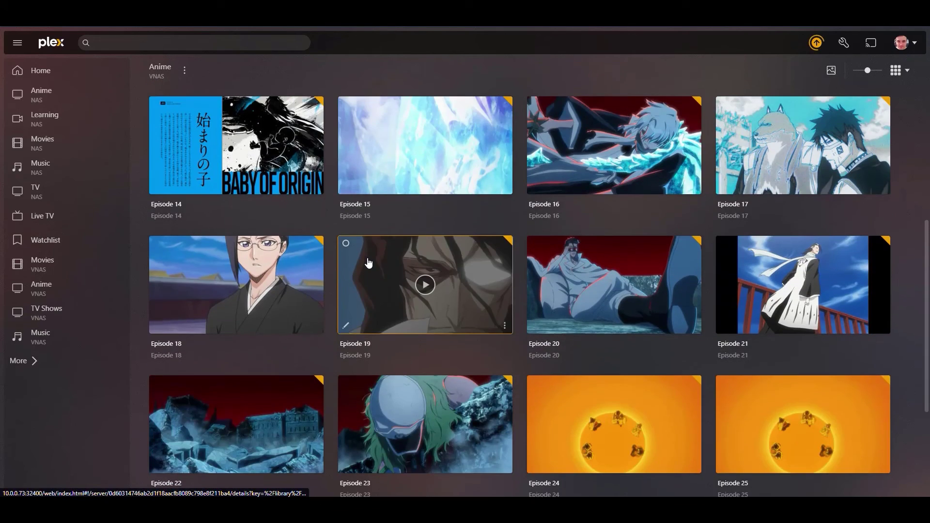
{"action": "scroll", "coordinate": [370, 266], "scroll_direction": "up", "scroll_amount": 2}
{"action": "scroll", "coordinate": [382, 294], "scroll_direction": "down", "scroll_amount": 6}
{"action": "scroll", "coordinate": [416, 270], "scroll_direction": "up", "scroll_amount": 10}
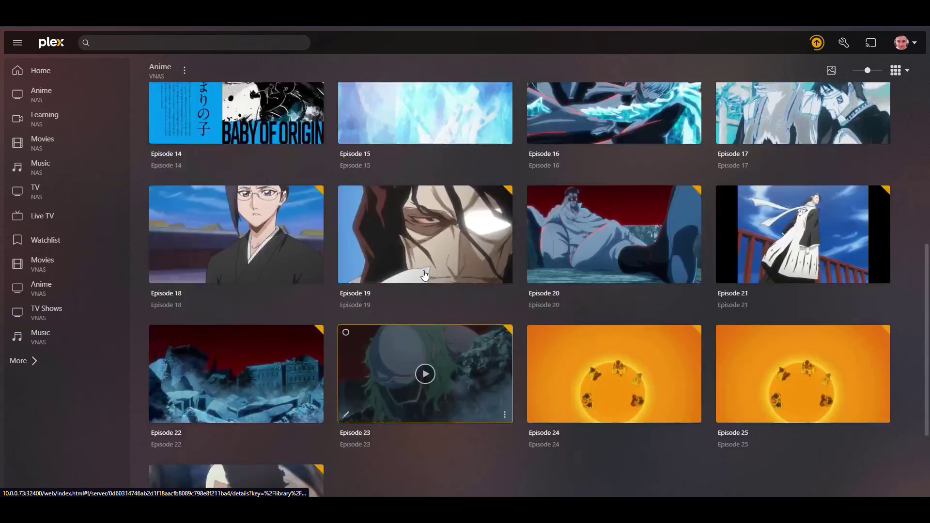
{"action": "scroll", "coordinate": [321, 307], "scroll_direction": "down", "scroll_amount": 3}
{"action": "scroll", "coordinate": [335, 271], "scroll_direction": "down", "scroll_amount": 1}
{"action": "left_click", "coordinate": [310, 262]}
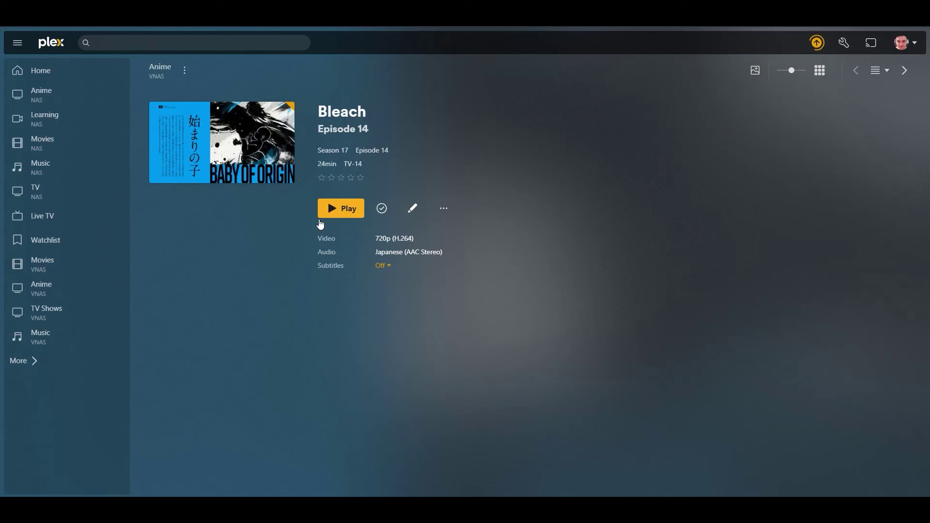
Browse the VNAS TV Shows library to Ahsoka Season 1, Episode 1 'Part One: Master and Apprentice'.
{"action": "left_click", "coordinate": [45, 311]}
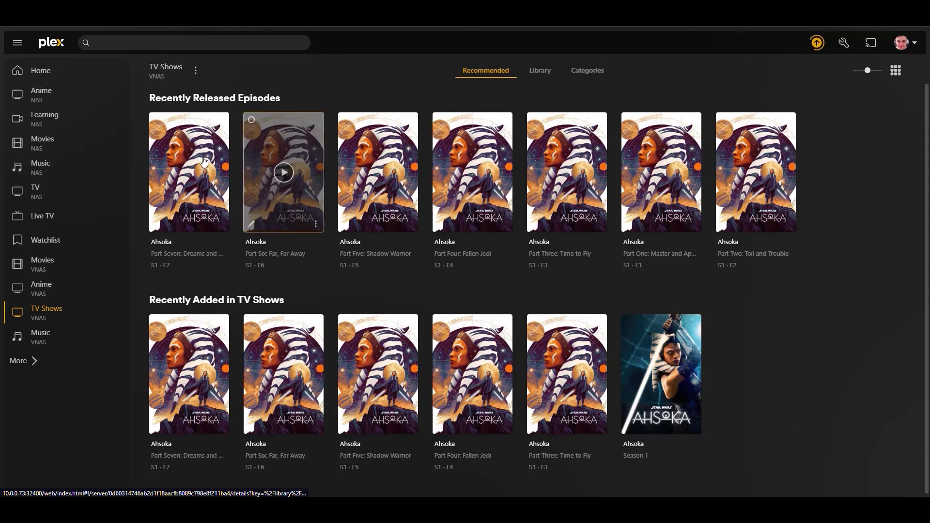
{"action": "left_click", "coordinate": [539, 71]}
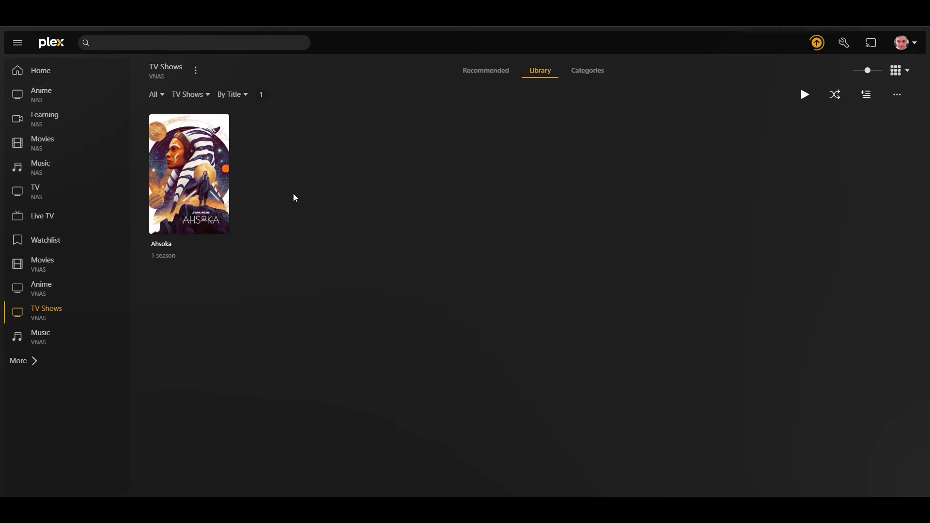
{"action": "left_click", "coordinate": [211, 142]}
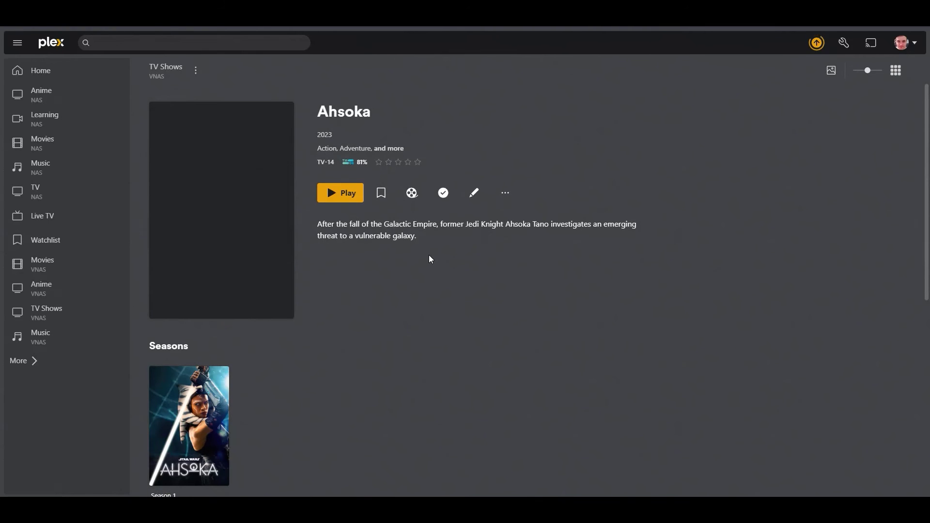
{"action": "scroll", "coordinate": [475, 255], "scroll_direction": "down", "scroll_amount": 3}
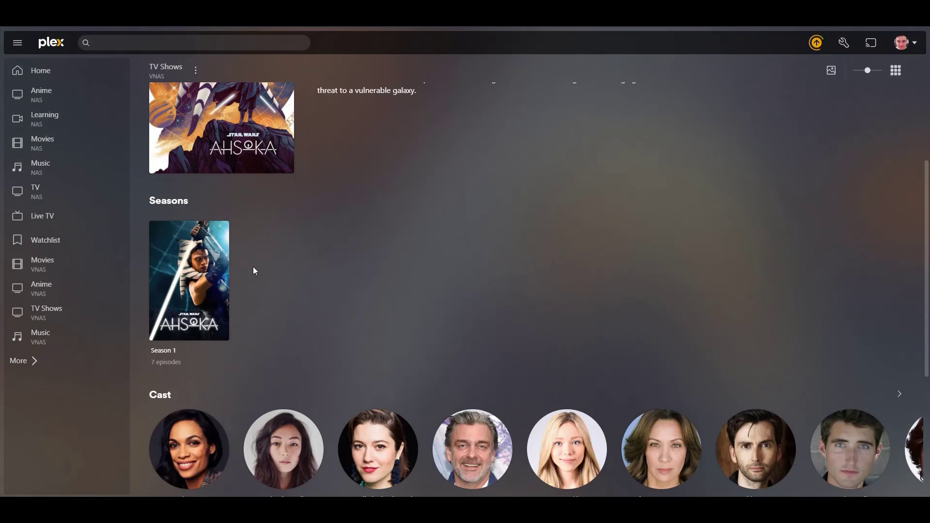
{"action": "left_click", "coordinate": [219, 248]}
{"action": "scroll", "coordinate": [489, 233], "scroll_direction": "down", "scroll_amount": 3}
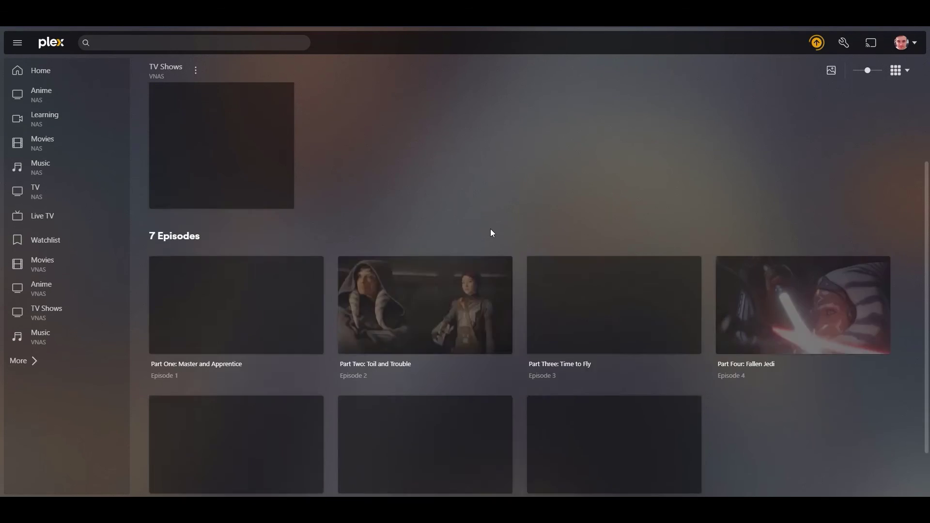
{"action": "left_click", "coordinate": [303, 276]}
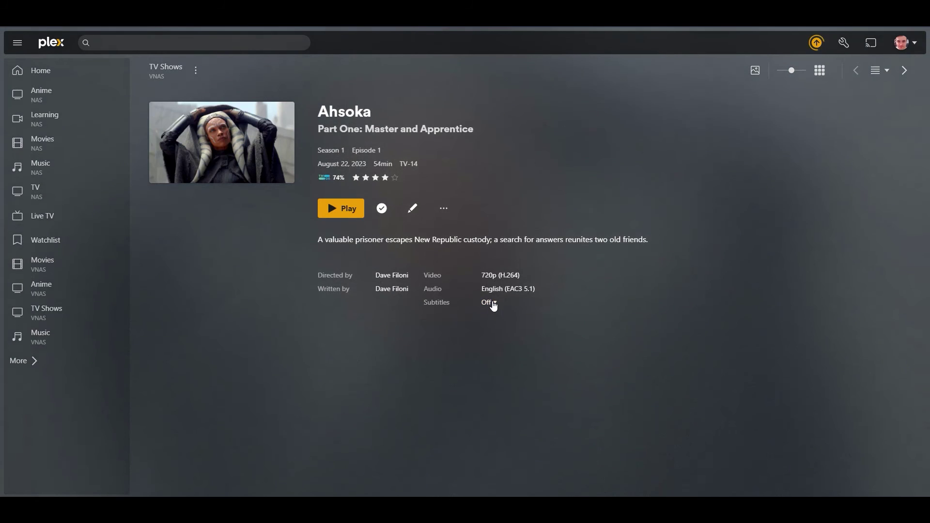
Turn on English (SRT) subtitles for the episode.
{"action": "left_click", "coordinate": [490, 303]}
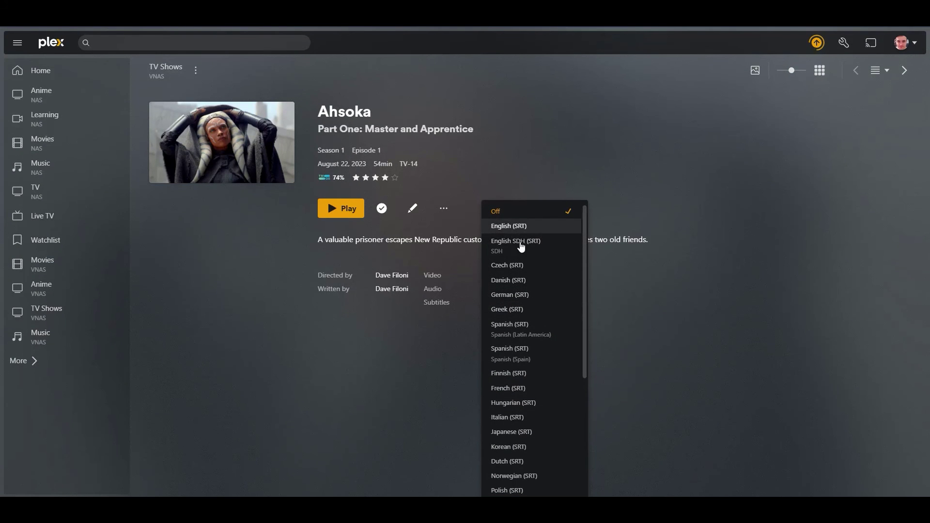
{"action": "left_click", "coordinate": [514, 226]}
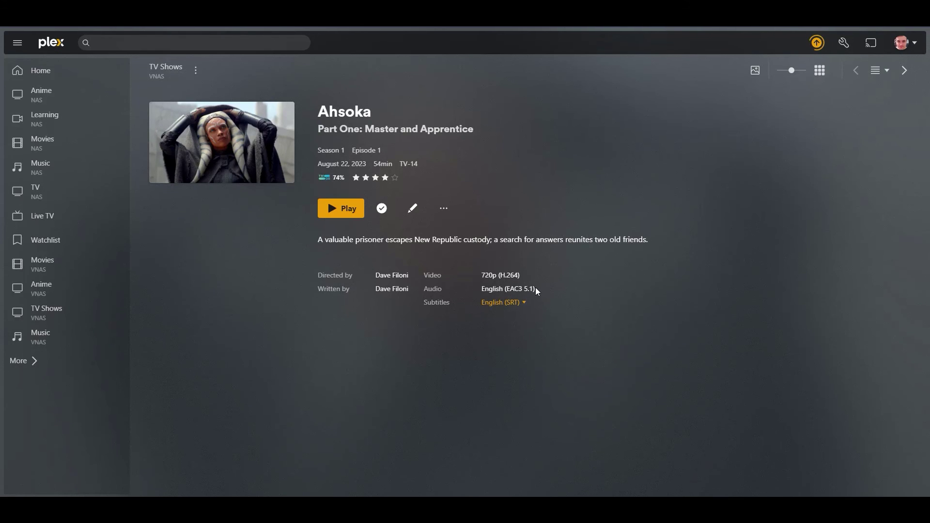
{"action": "left_click_drag", "start_coordinate": [535, 287], "coordinate": [424, 290]}
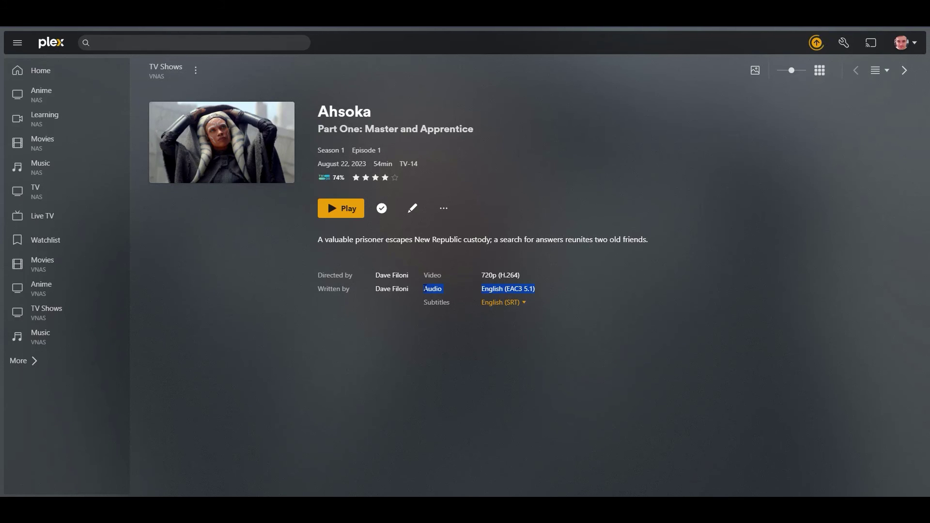
{"action": "left_click", "coordinate": [480, 358]}
{"action": "left_click", "coordinate": [522, 303]}
{"action": "left_click", "coordinate": [648, 353]}
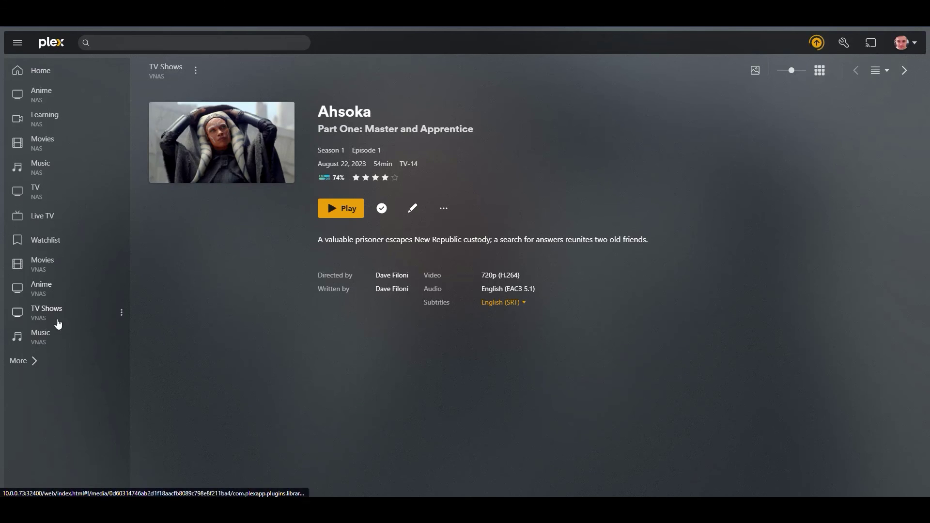
Open Andrea Bocelli's A Family Christmas album in the NAS Music library, then return to VNAS Music.
{"action": "left_click", "coordinate": [41, 345]}
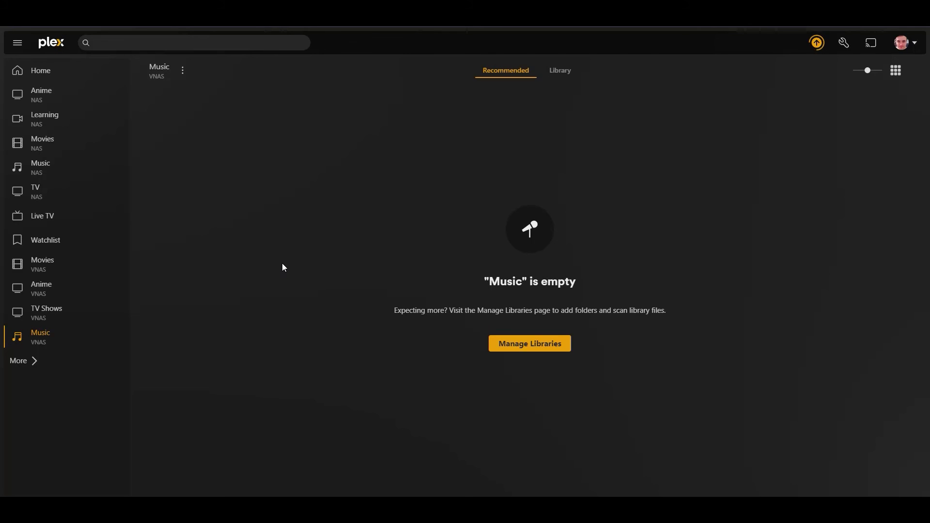
{"action": "left_click", "coordinate": [40, 167]}
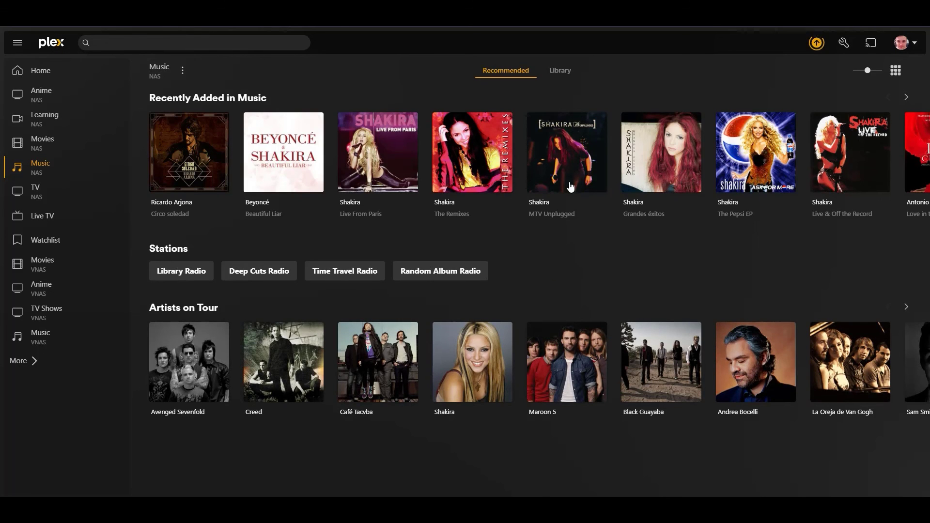
{"action": "left_click", "coordinate": [560, 71]}
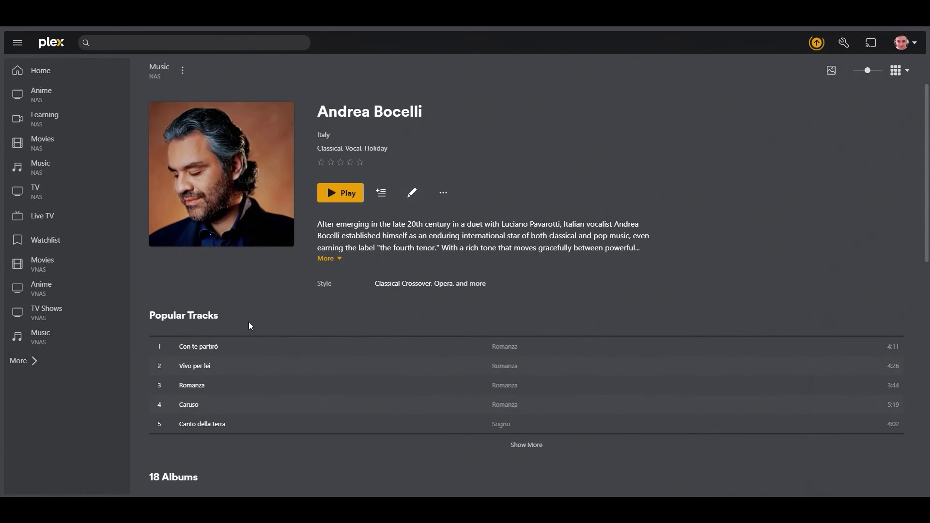
{"action": "scroll", "coordinate": [321, 318], "scroll_direction": "down", "scroll_amount": 4}
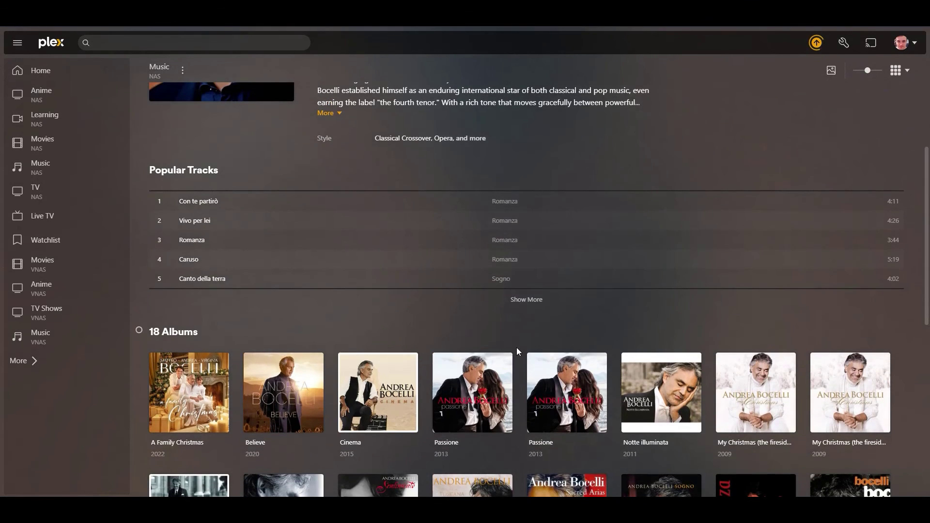
{"action": "scroll", "coordinate": [517, 348], "scroll_direction": "down", "scroll_amount": 4}
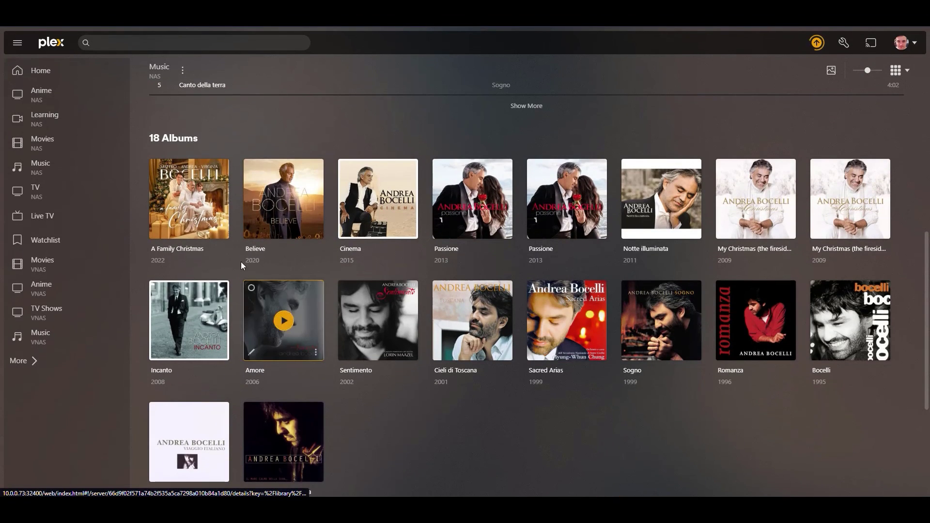
{"action": "left_click", "coordinate": [191, 201]}
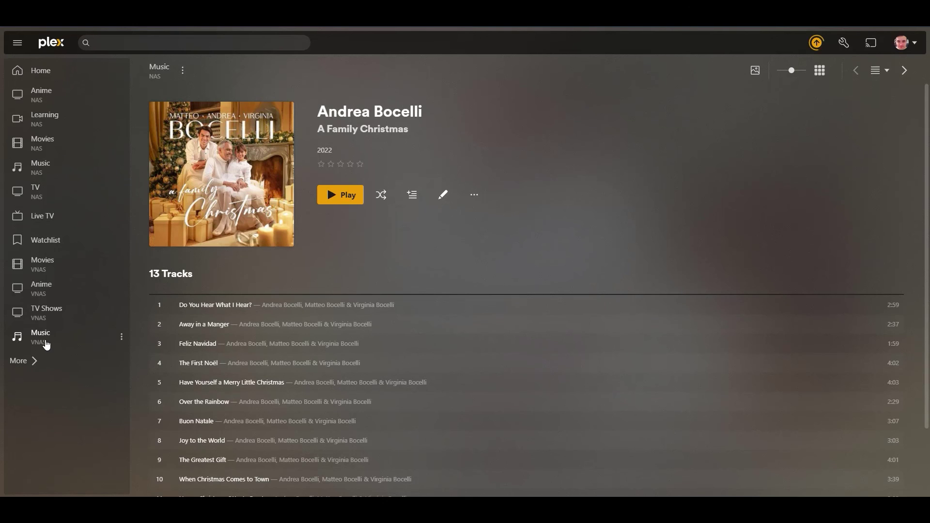
{"action": "left_click", "coordinate": [46, 343]}
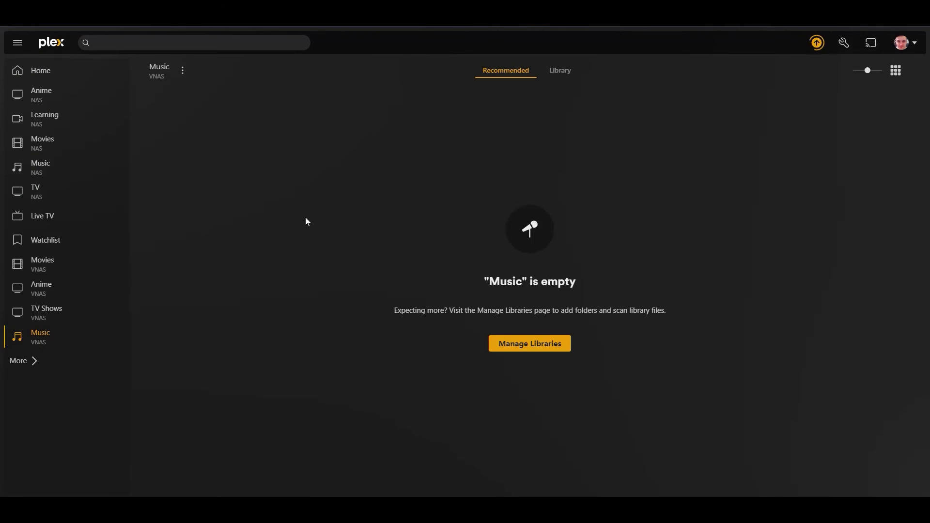